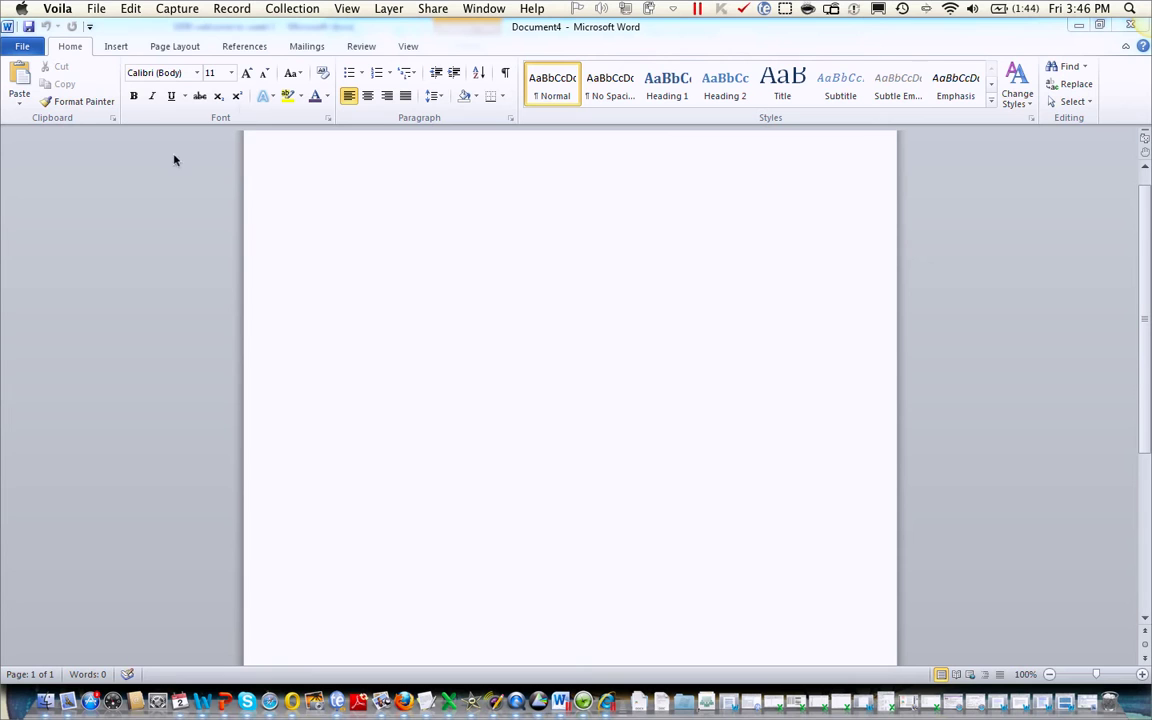
Step: Insert a new equation containing an empty stacked fraction in the blank document
left_click(118, 49)
left_click(116, 46)
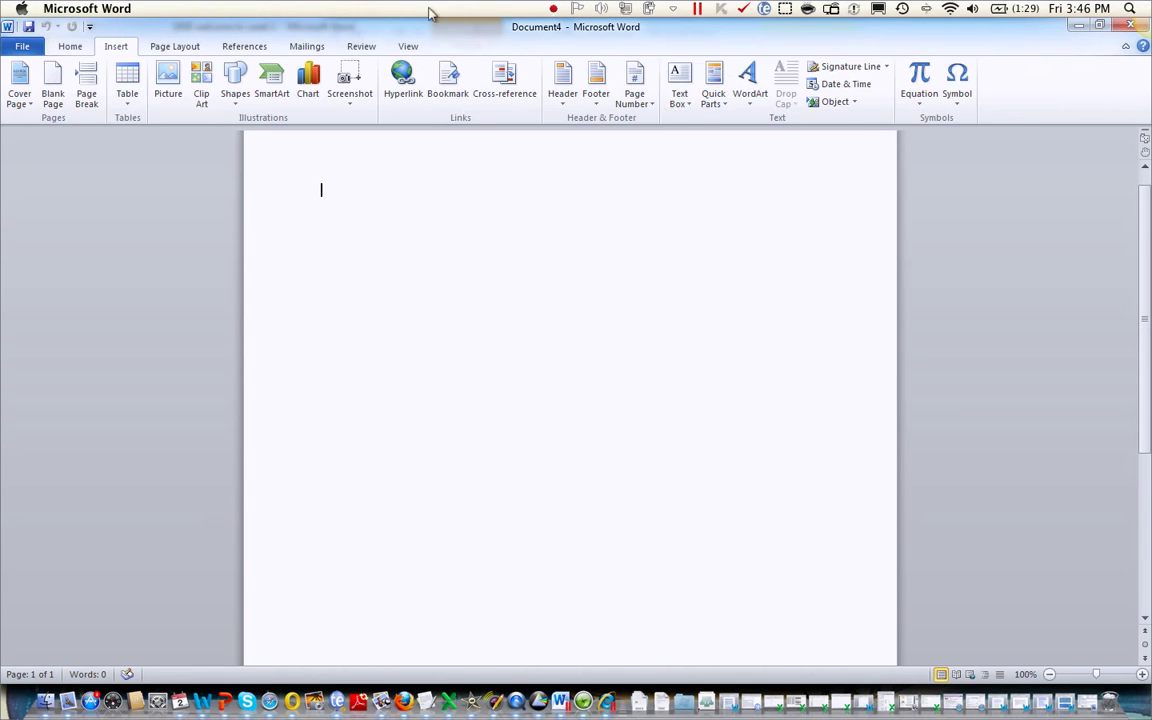
left_click(920, 63)
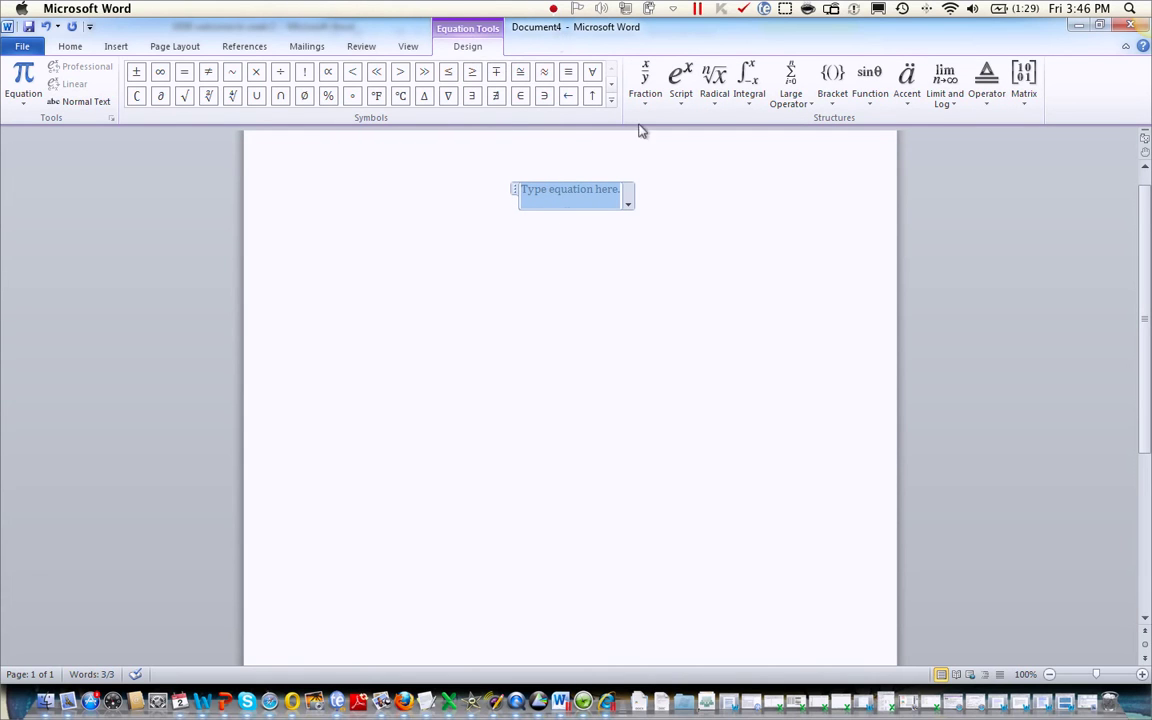
left_click(646, 72)
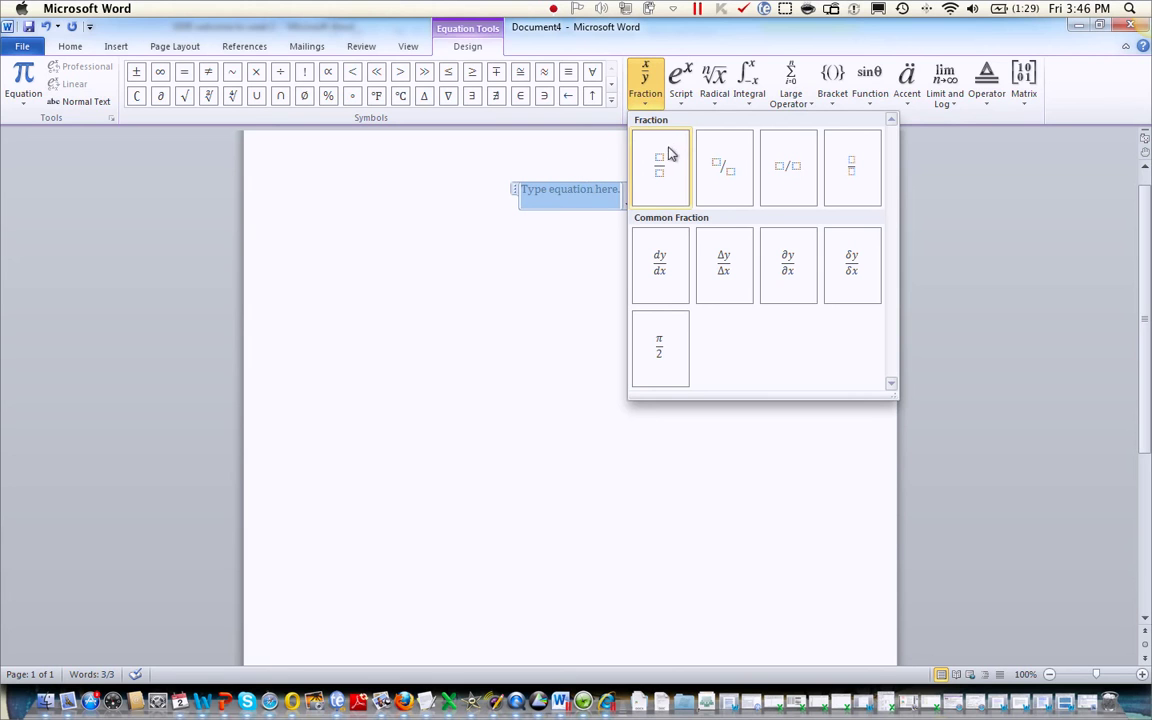
left_click(658, 155)
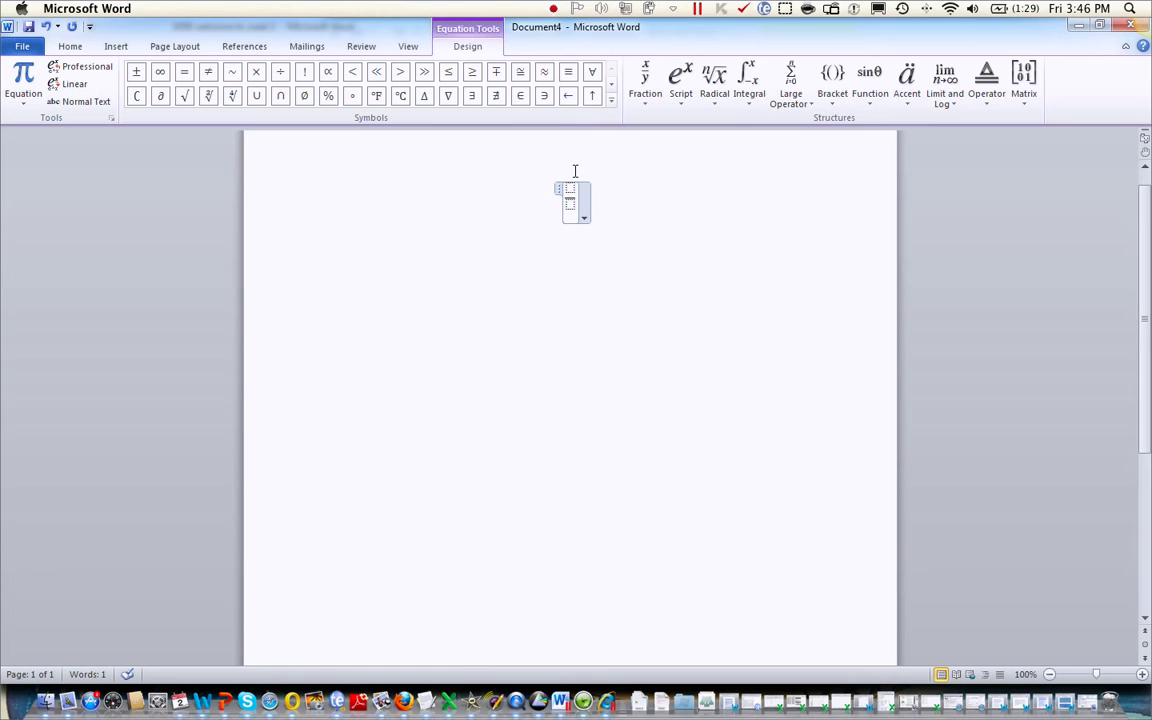
Step: Fill the fraction with xyz as the numerator and xz as the denominator
type("xyz")
left_click_drag(1095, 656, 1109, 656)
left_click(651, 384)
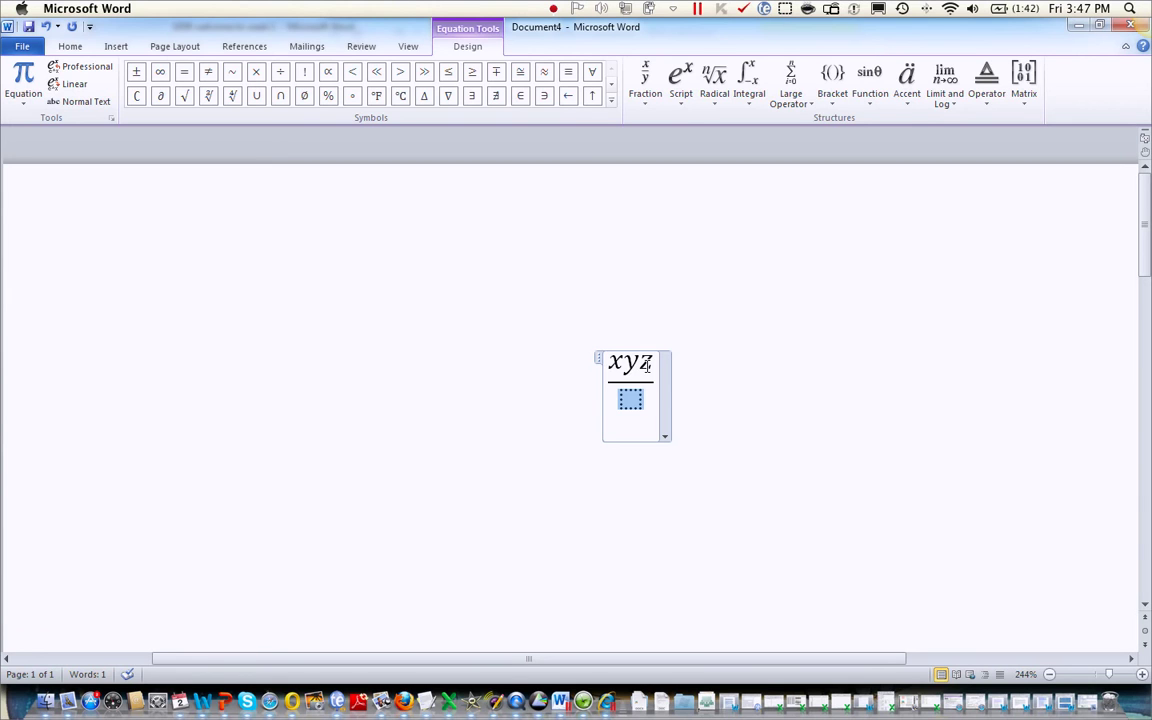
type("xz")
left_click(591, 418)
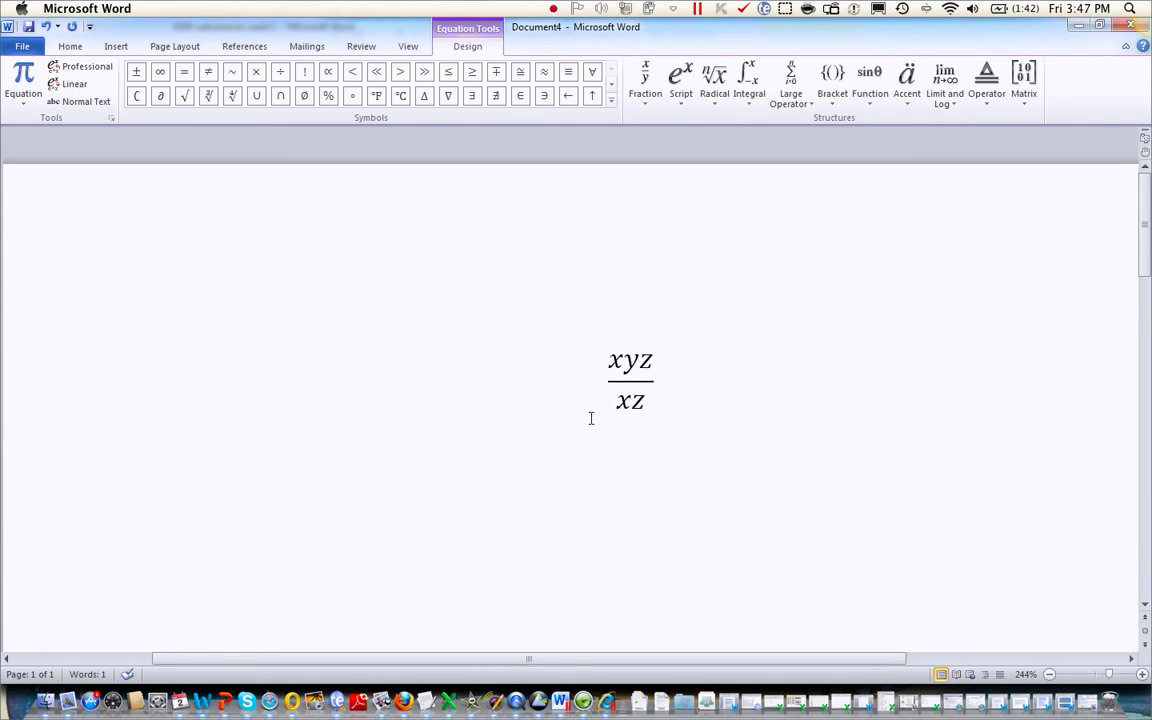
Step: Enclose the whole xyz over xz fraction in round parentheses
left_click_drag(607, 380, 651, 375)
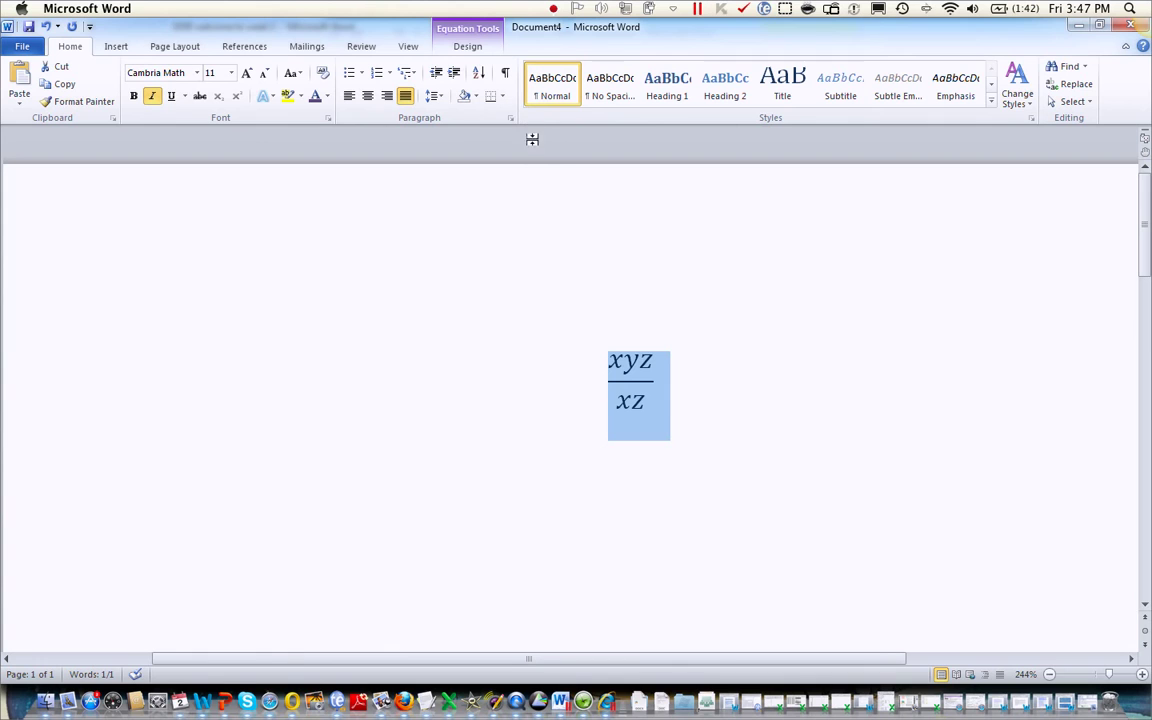
left_click(590, 255)
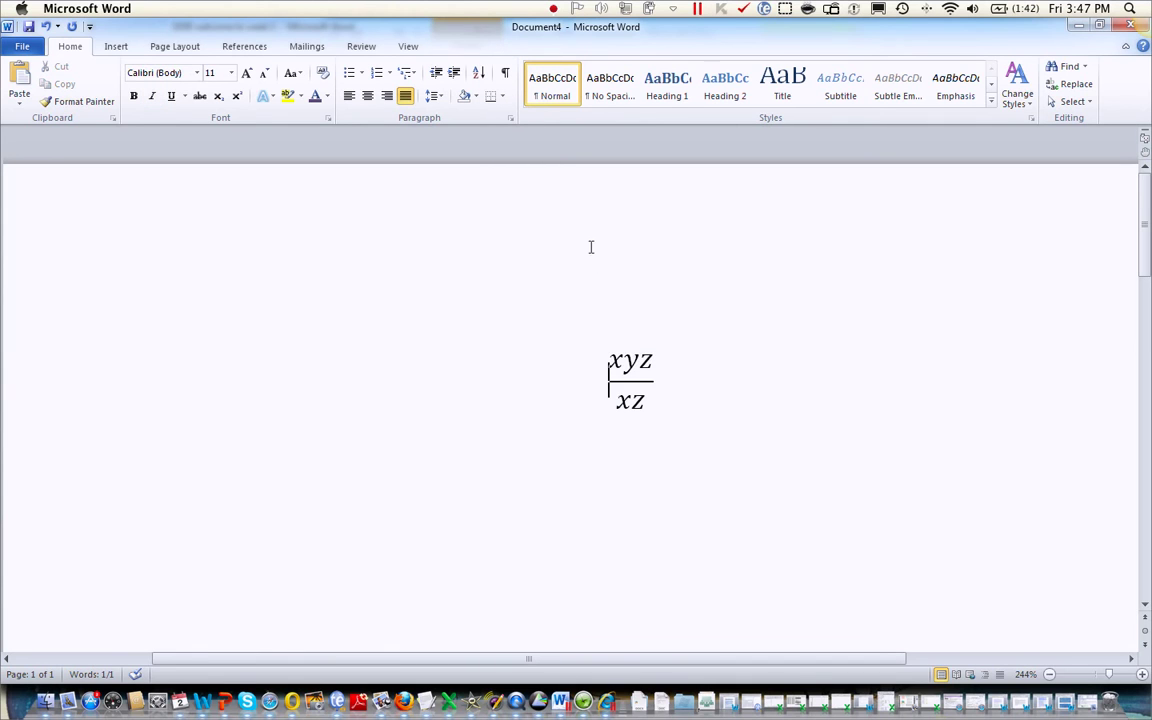
left_click(620, 349)
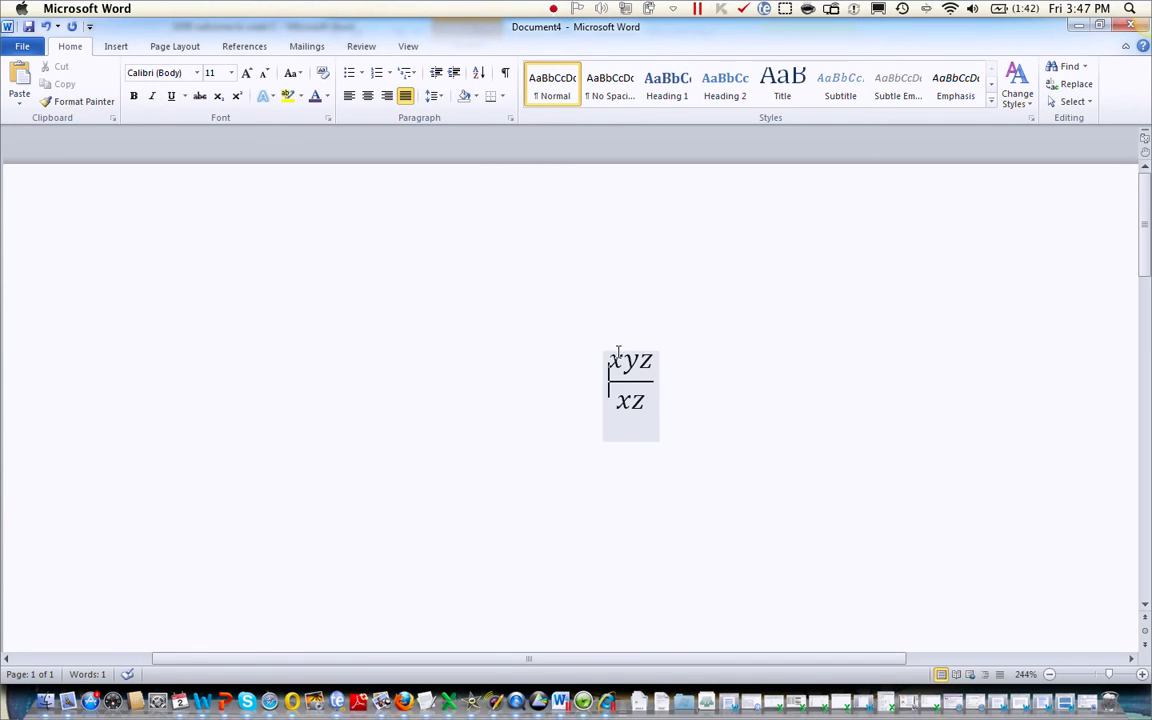
left_click_drag(618, 352, 650, 415)
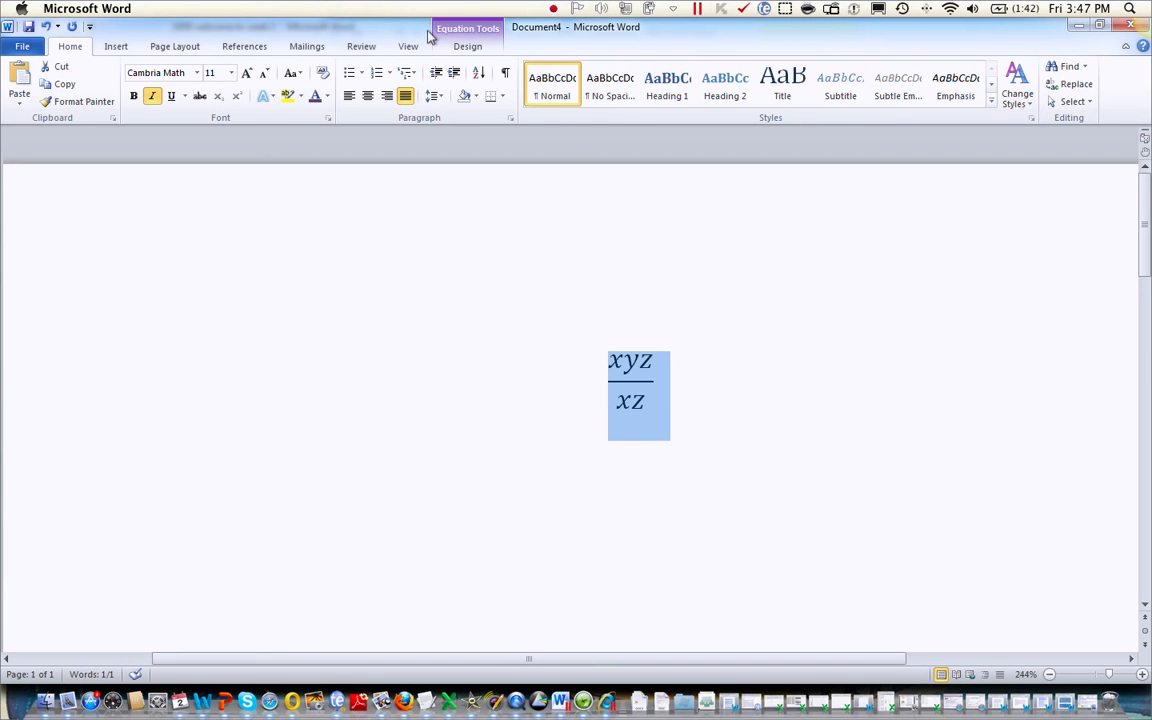
left_click(470, 46)
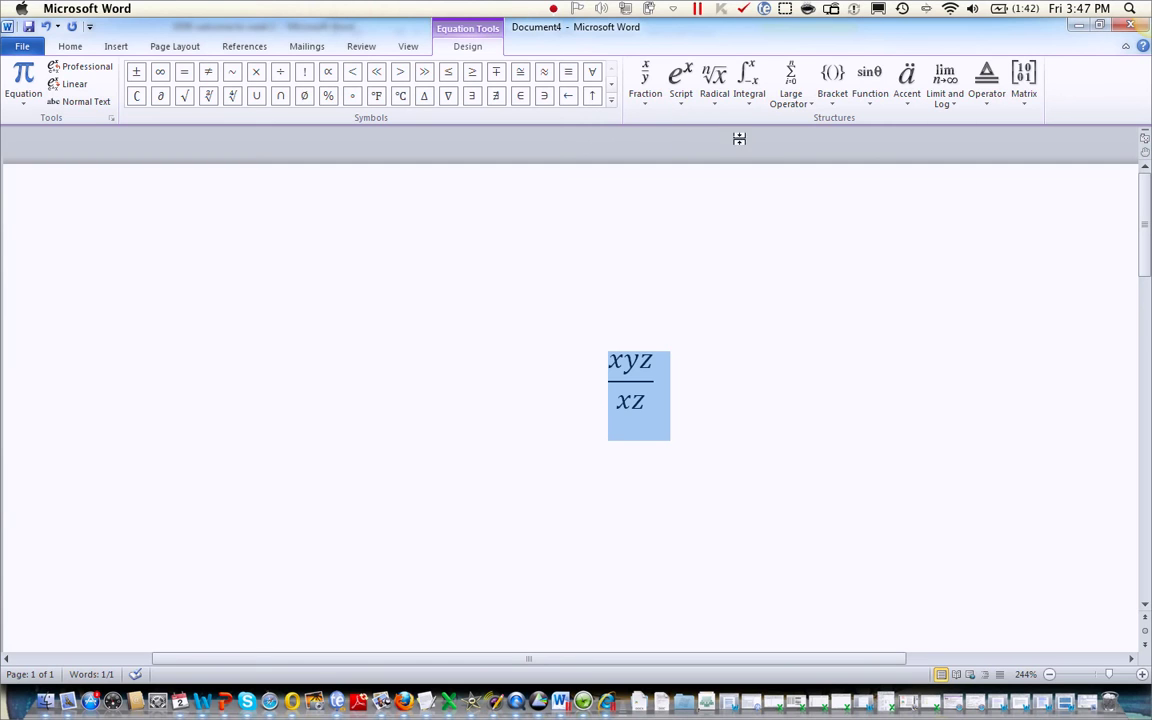
left_click(835, 84)
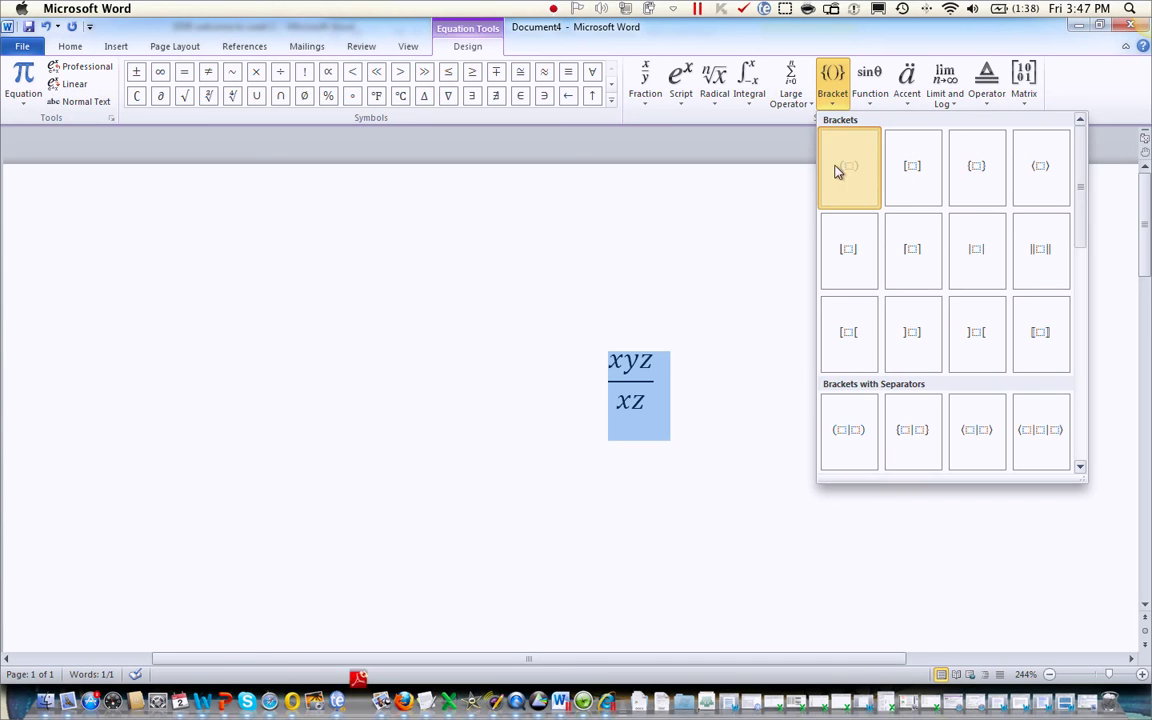
left_click(832, 173)
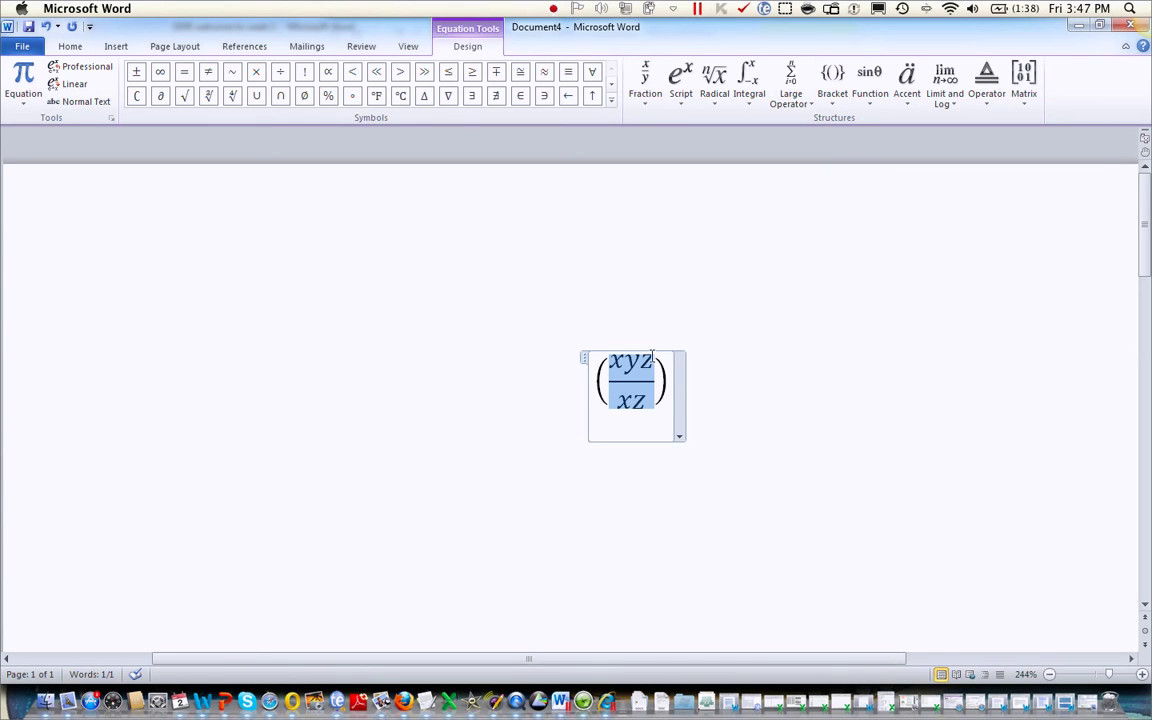
Step: Give the x in the numerator a superscript exponent of 3
key("Right")
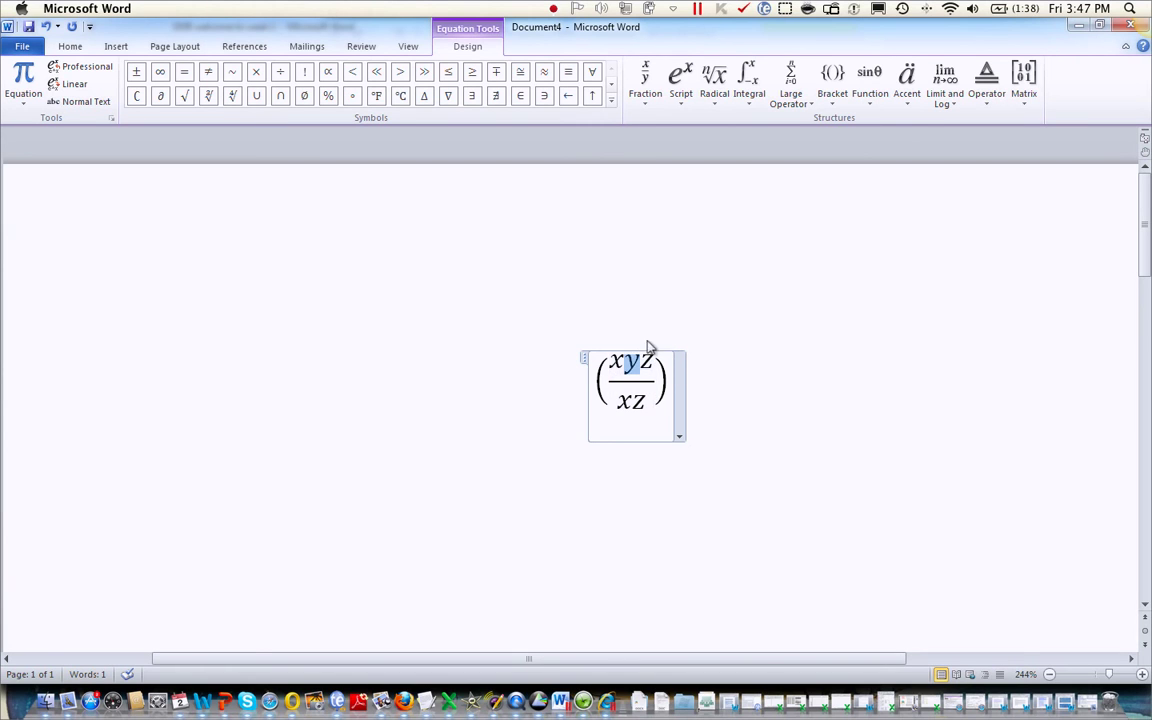
left_click_drag(645, 352, 614, 348)
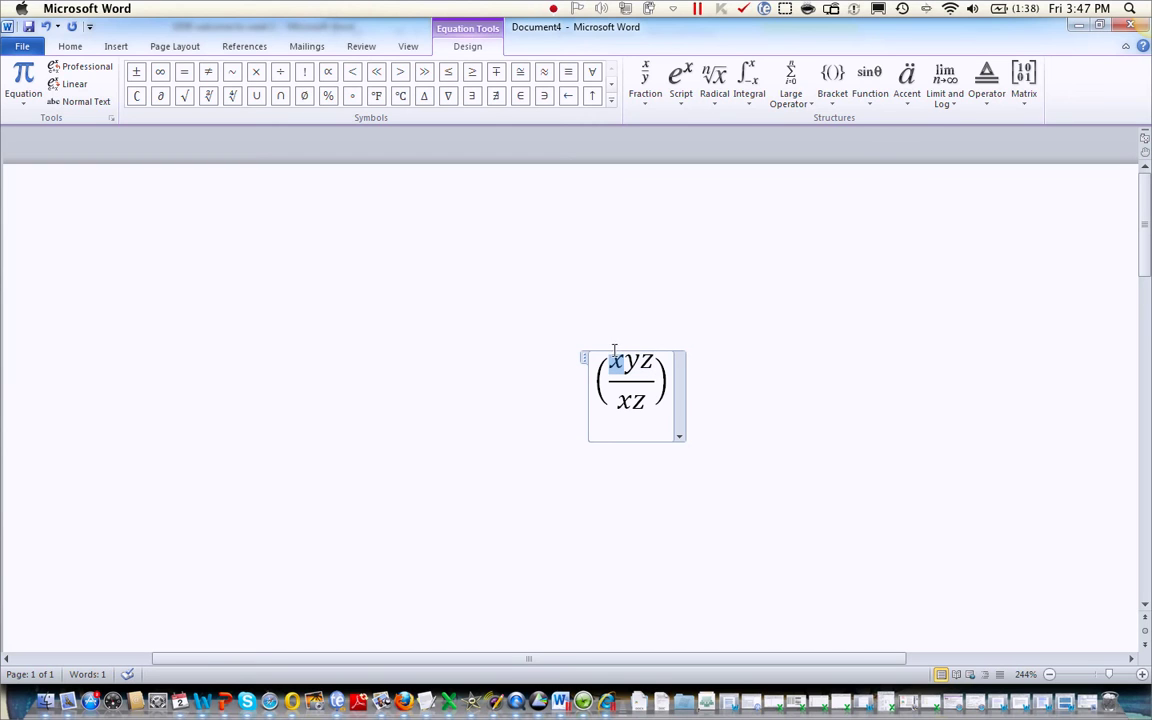
left_click(679, 80)
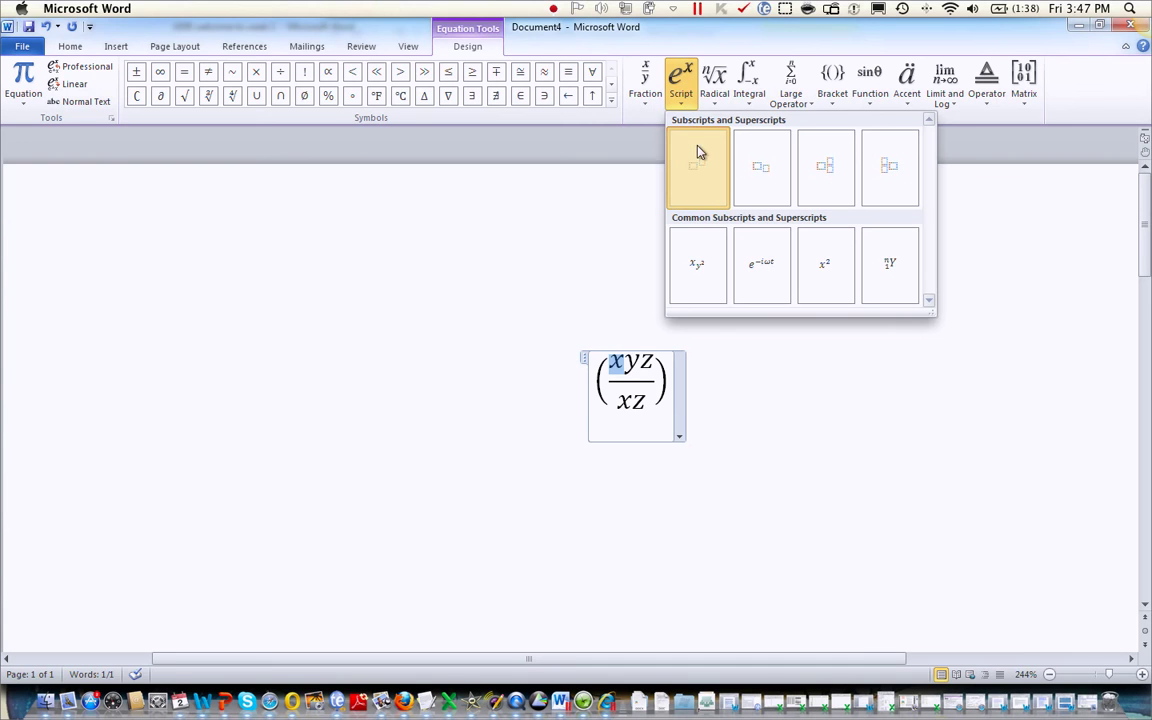
left_click(700, 186)
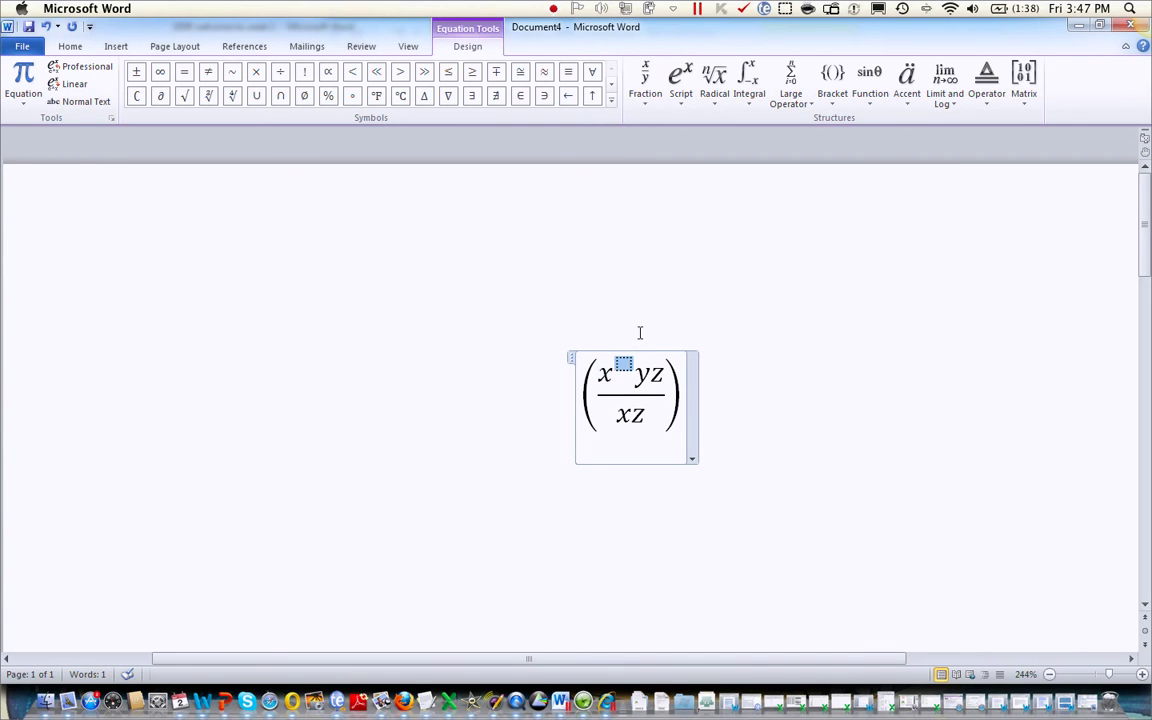
type("3")
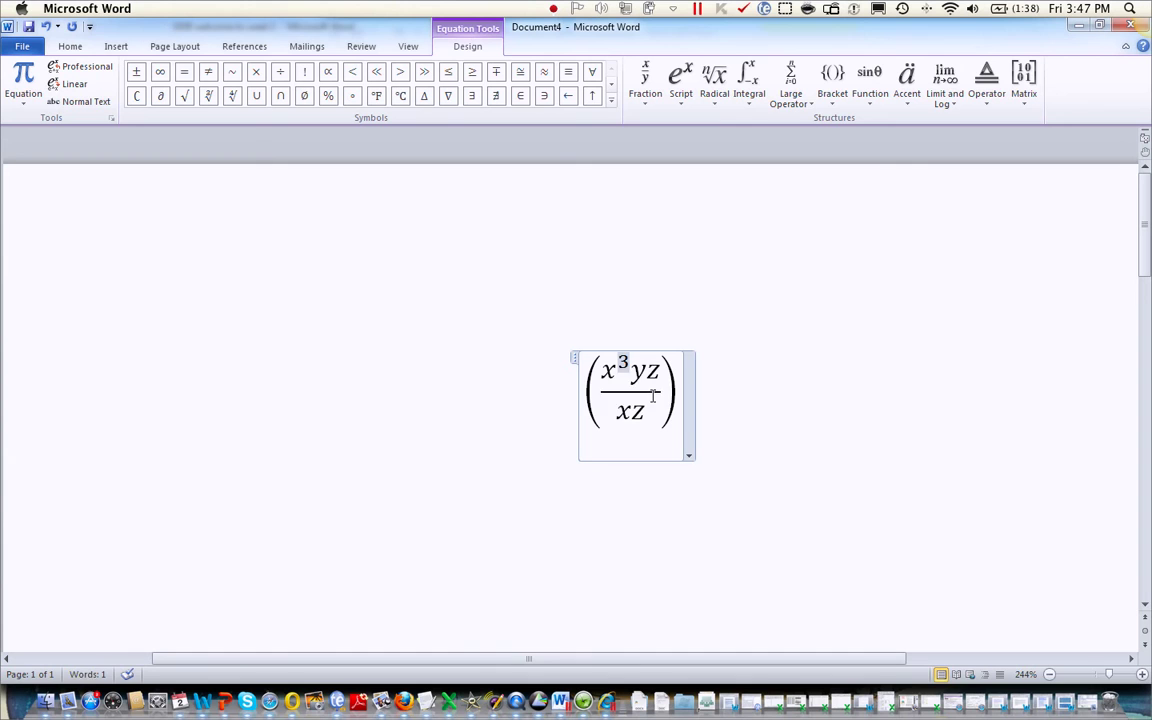
Step: Give the z in the denominator a superscript exponent of 4
left_click(655, 397)
left_click(651, 400)
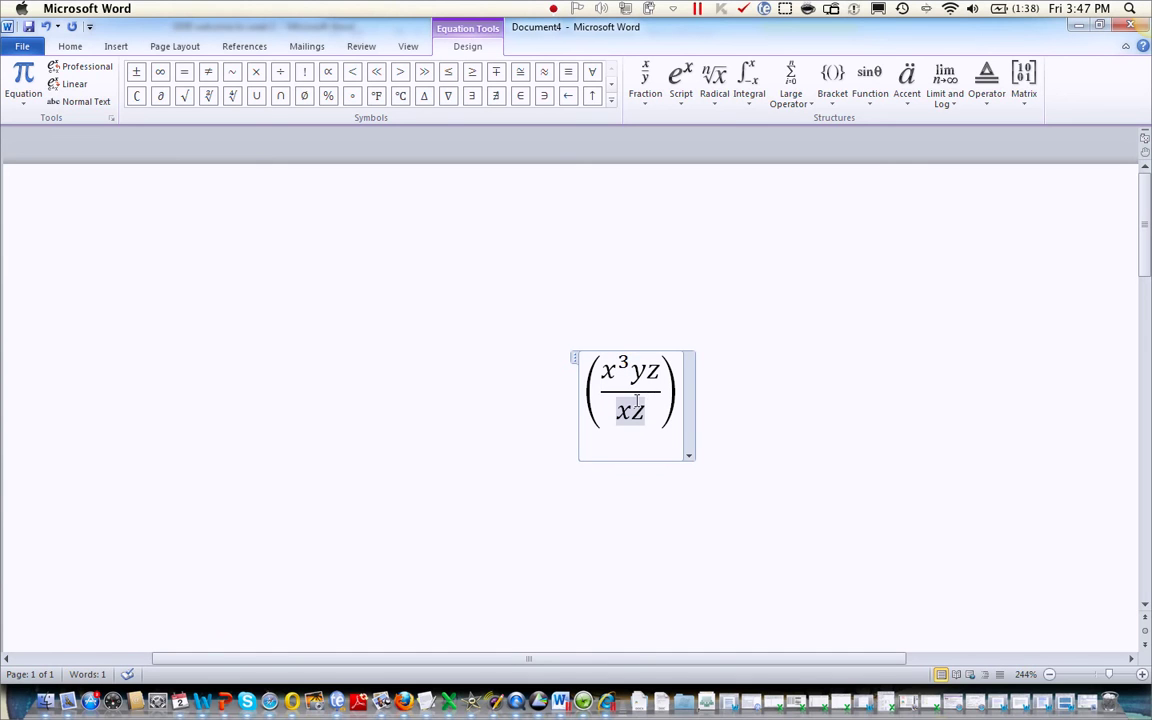
left_click_drag(648, 411, 631, 411)
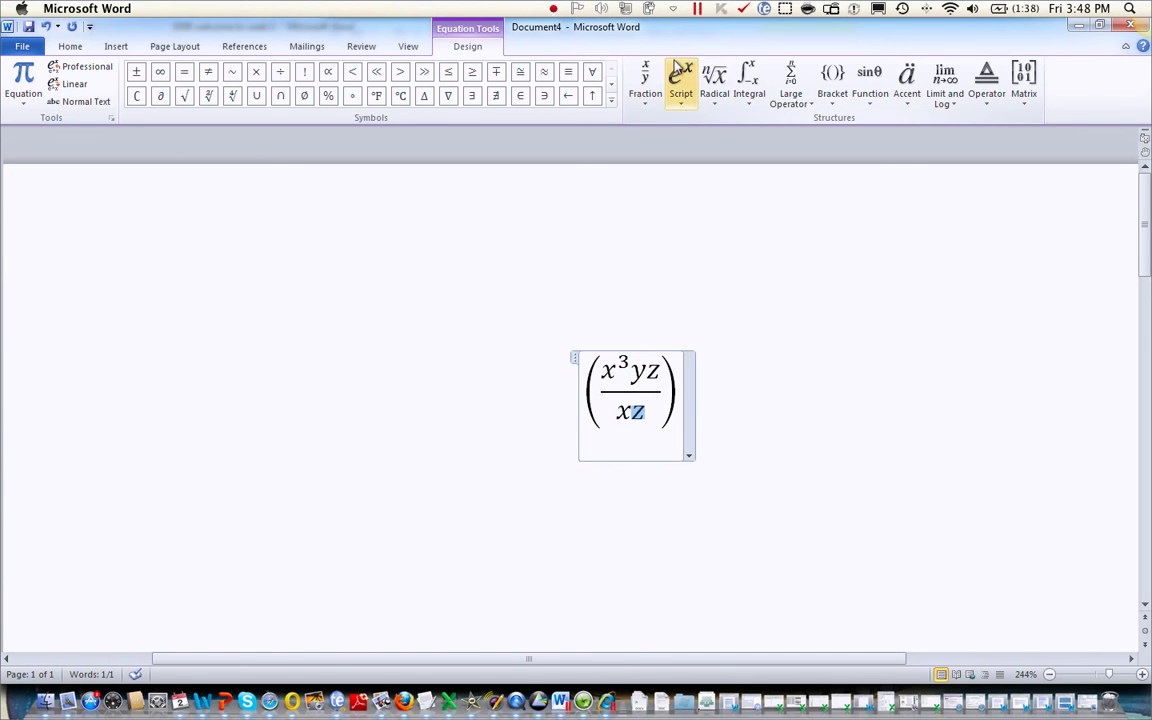
left_click(682, 100)
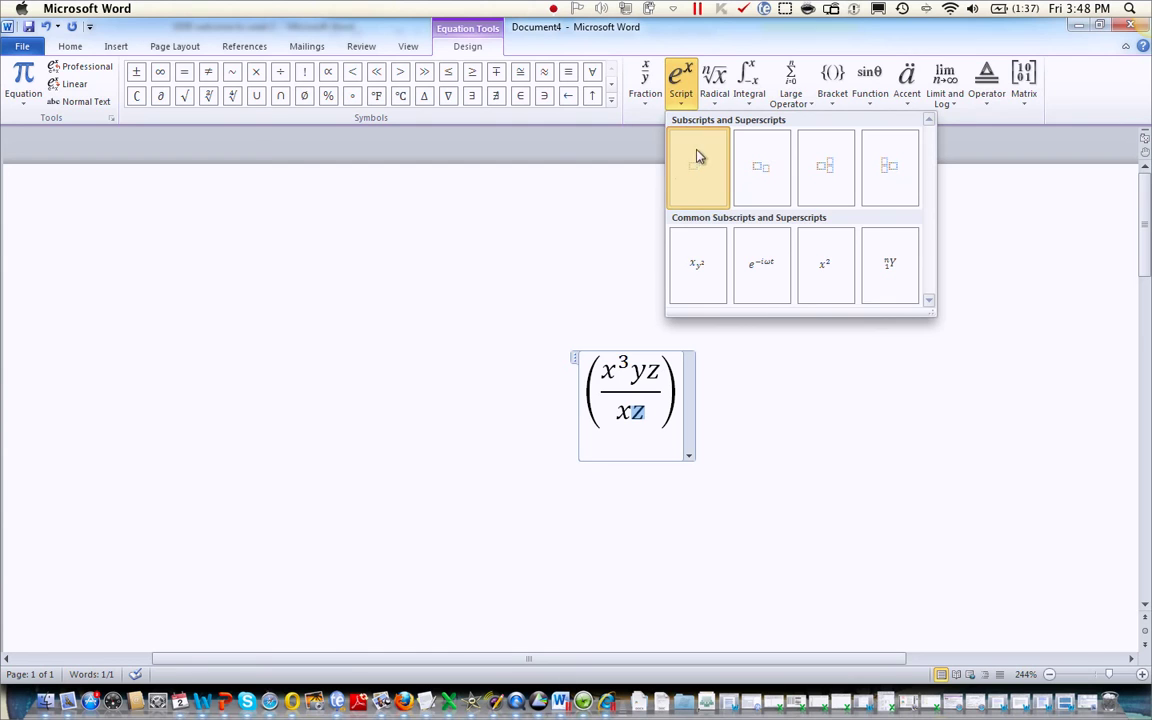
left_click(698, 156)
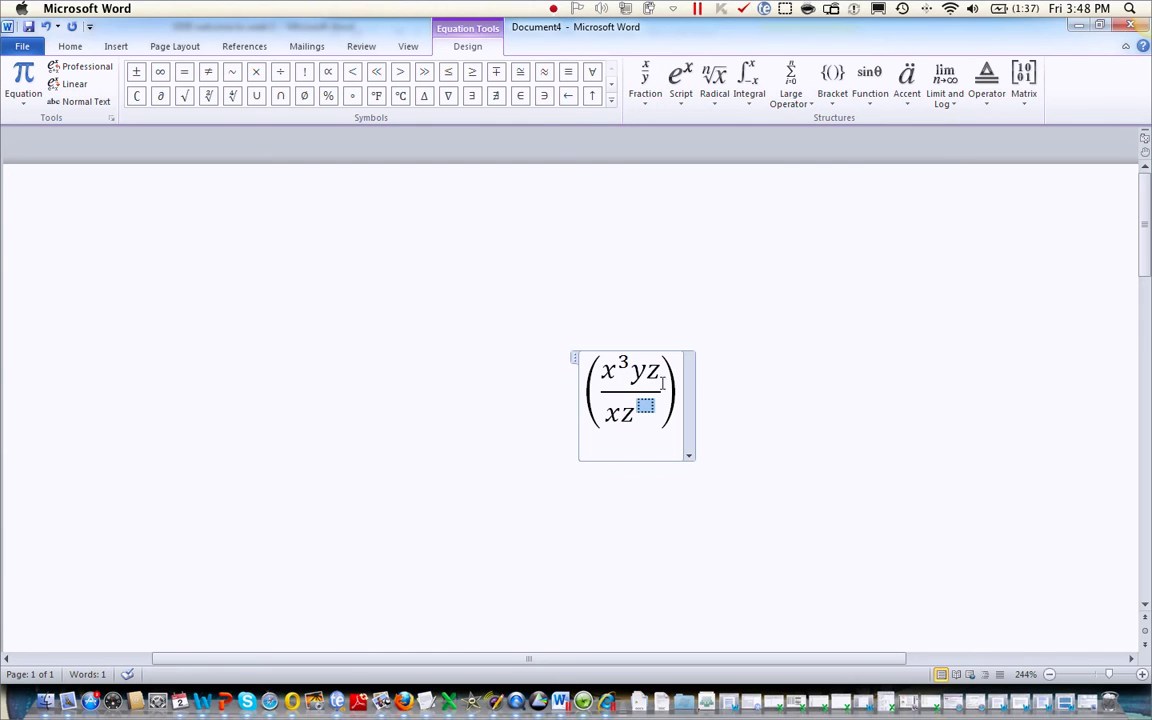
type("4")
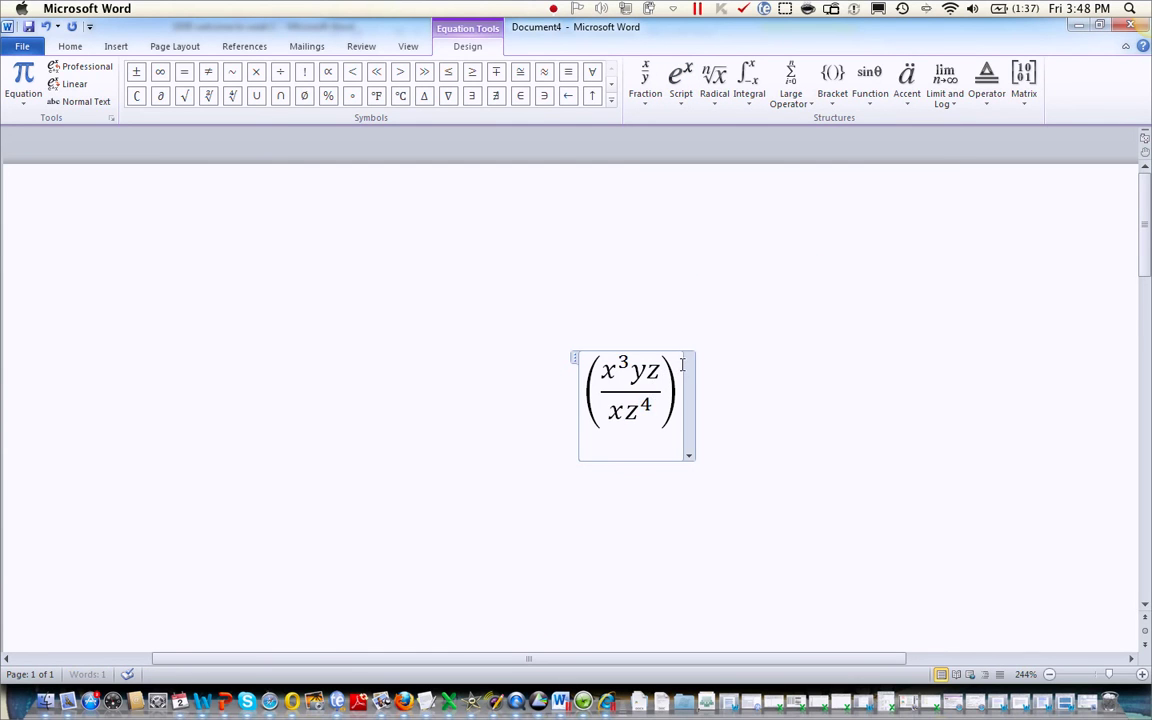
Step: Raise the entire parenthesised fraction to the power of 6 with a superscript
key("ctrl+a")
key("ctrl+a")
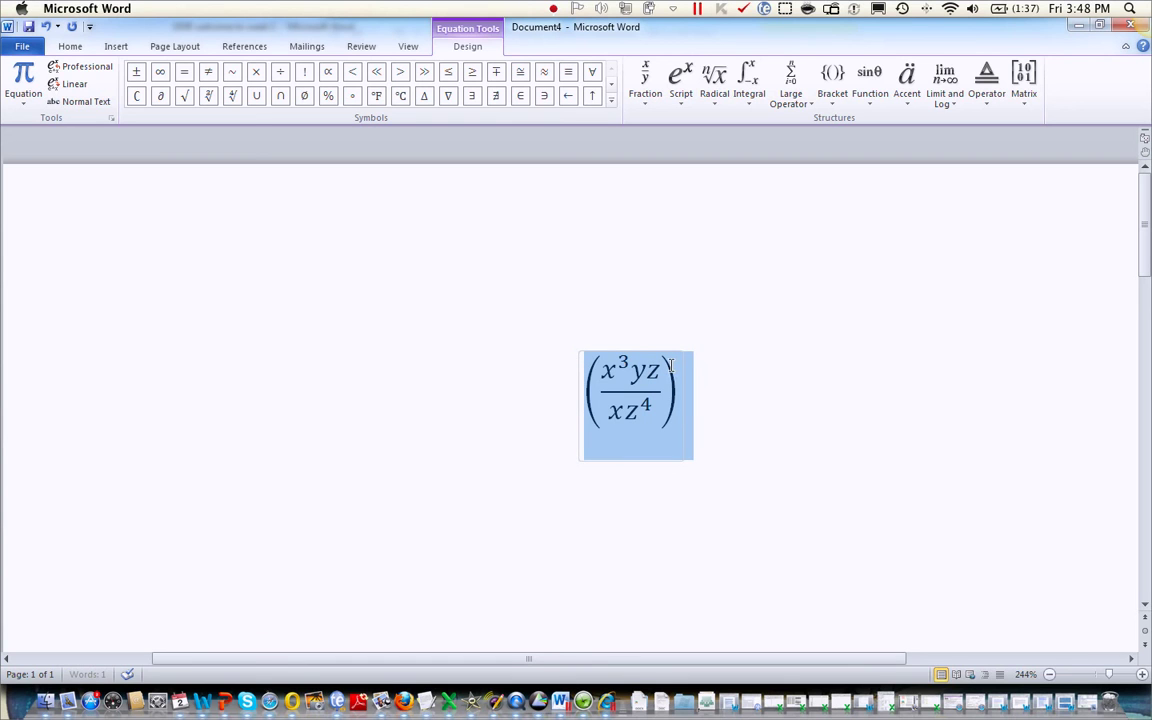
left_click(678, 80)
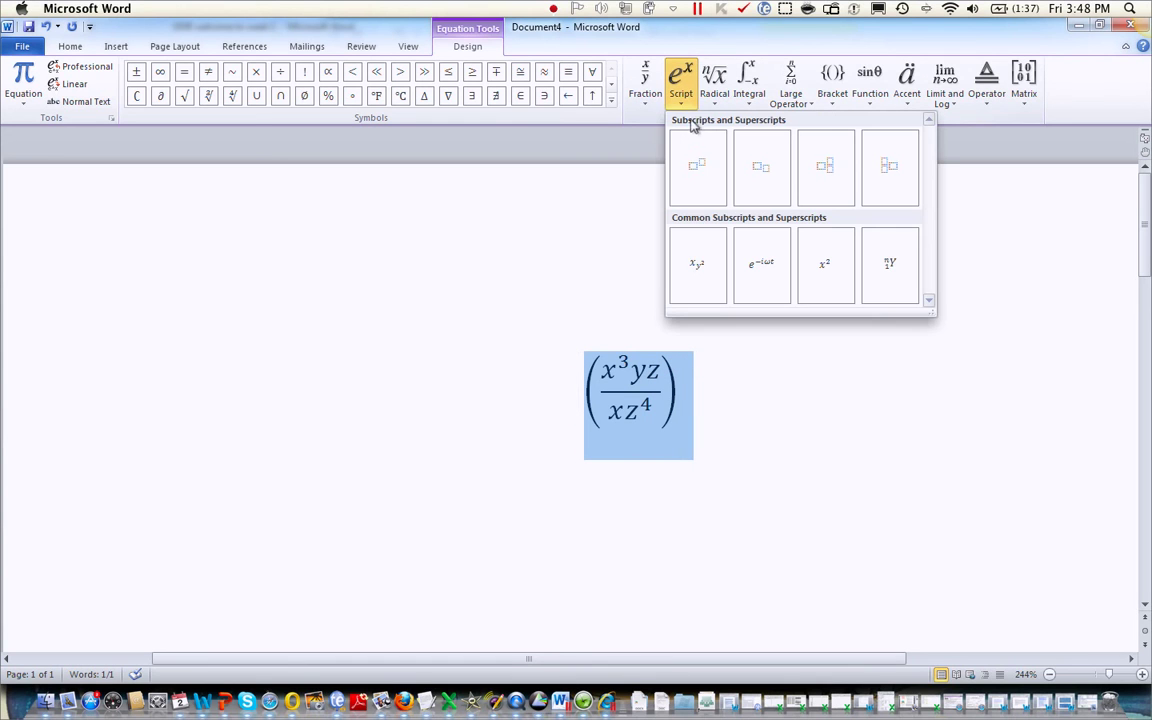
left_click(699, 166)
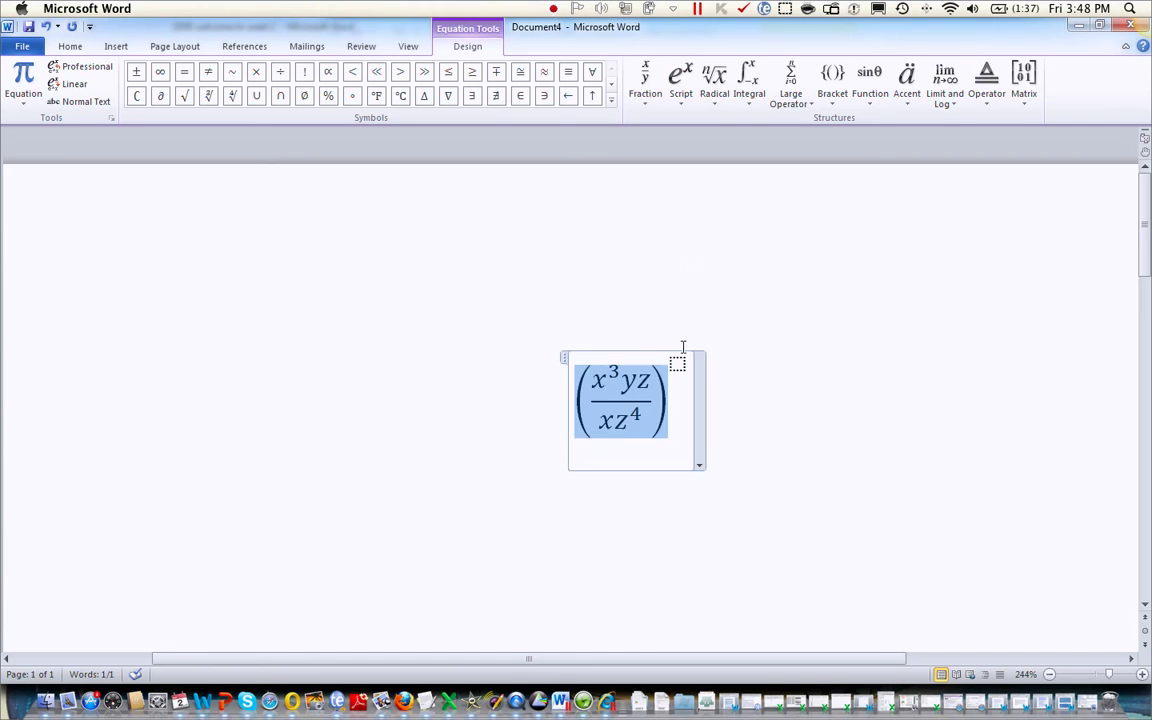
type("6")
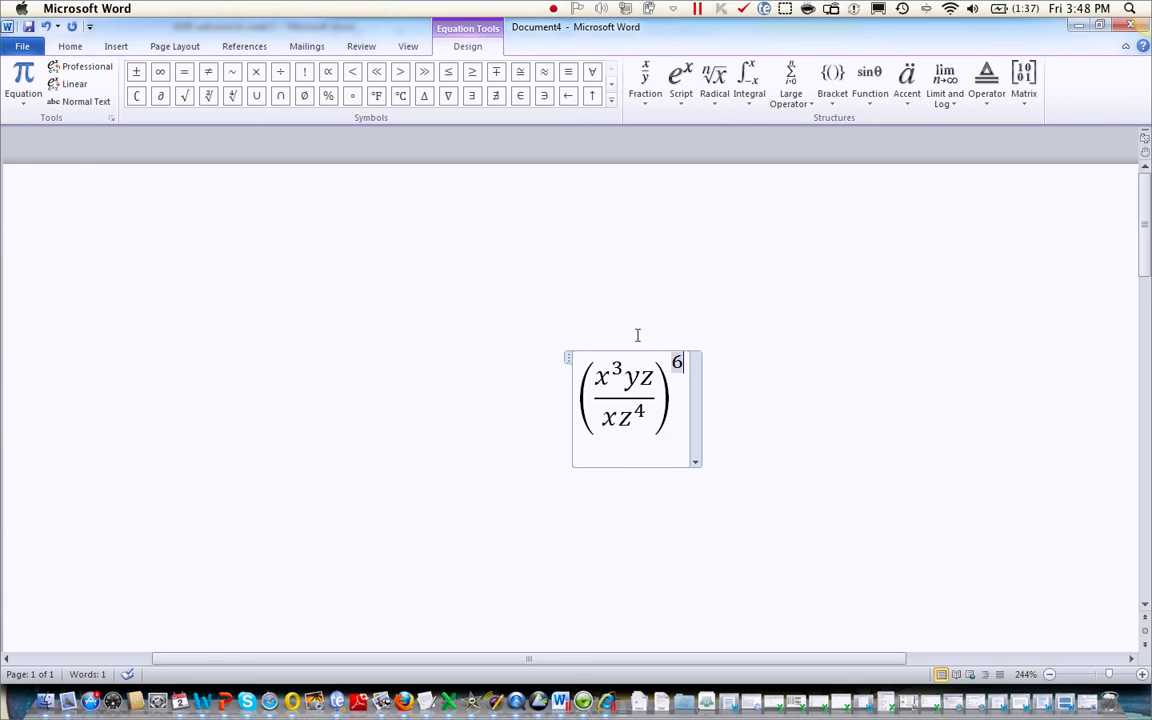
Step: Copy the whole expression, add an equals sign after it and paste the copy on the other side
triple_click(667, 393)
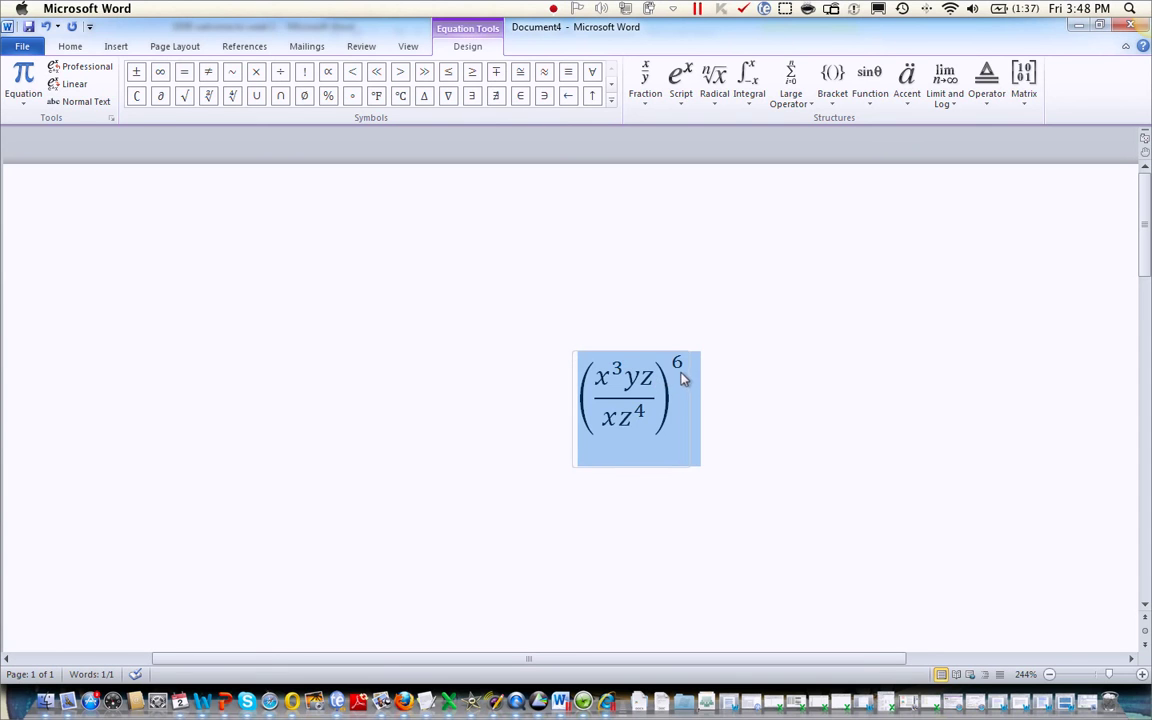
left_click(683, 378)
type("=")
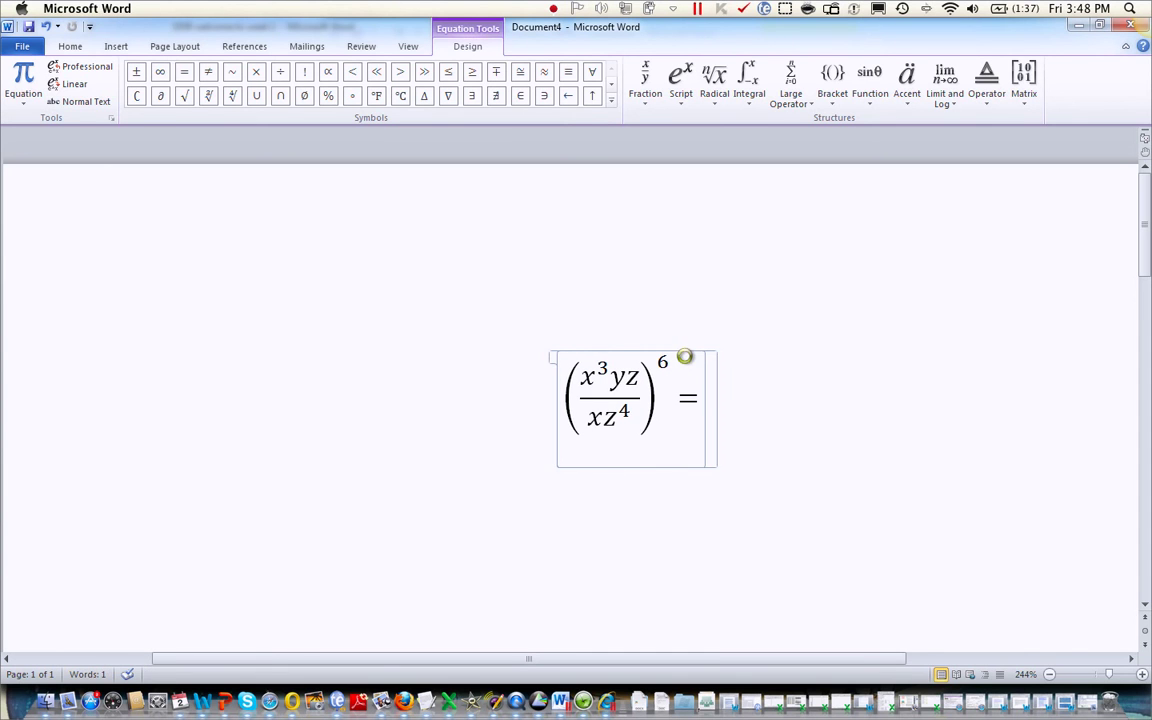
key("ctrl+v")
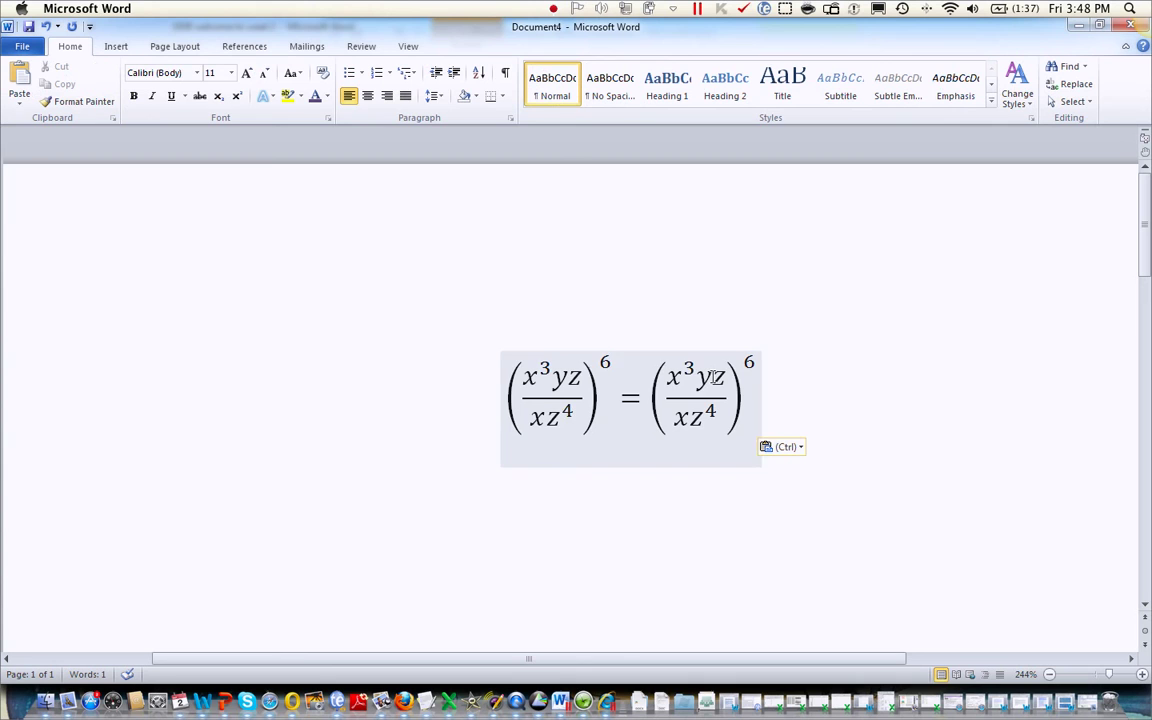
Step: Change the exponent of z in the denominator of the pasted expression to 3
double_click(716, 378)
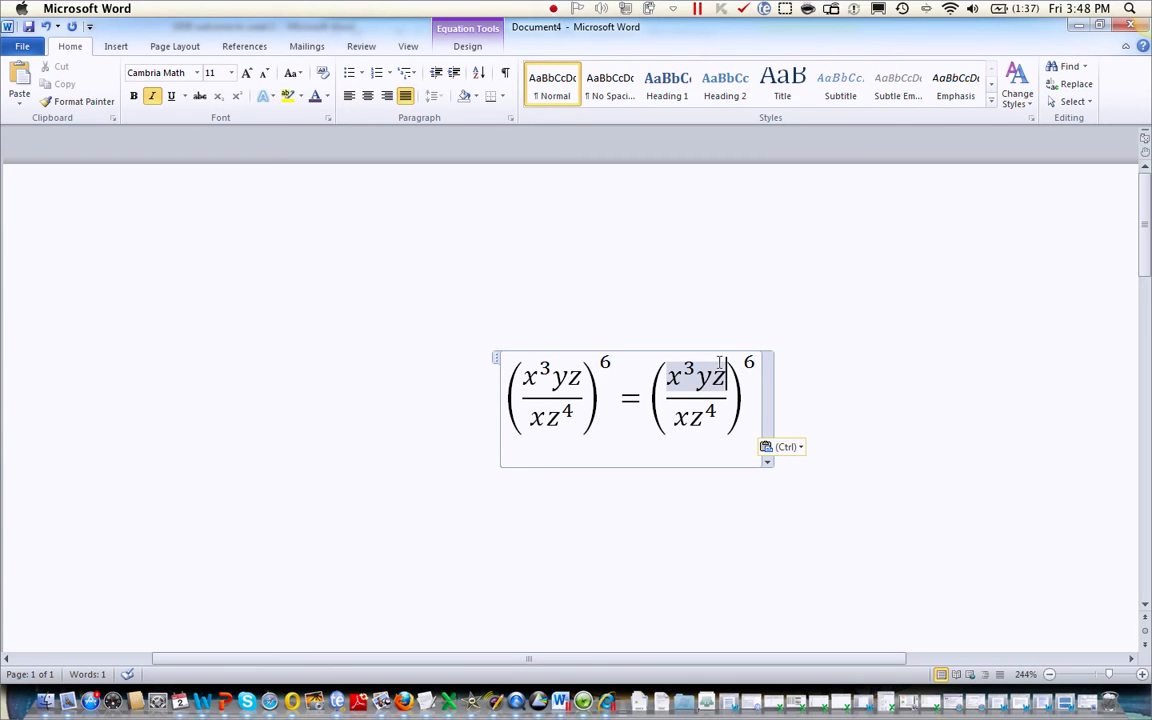
left_click_drag(688, 416, 713, 410)
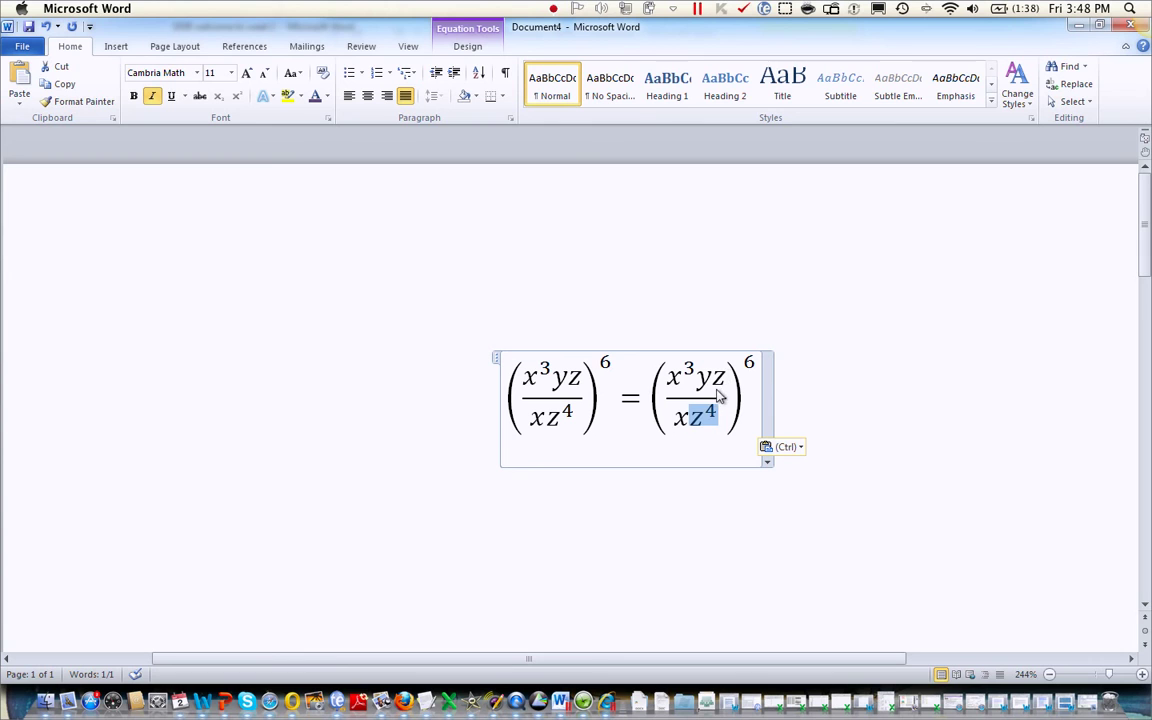
left_click(694, 405)
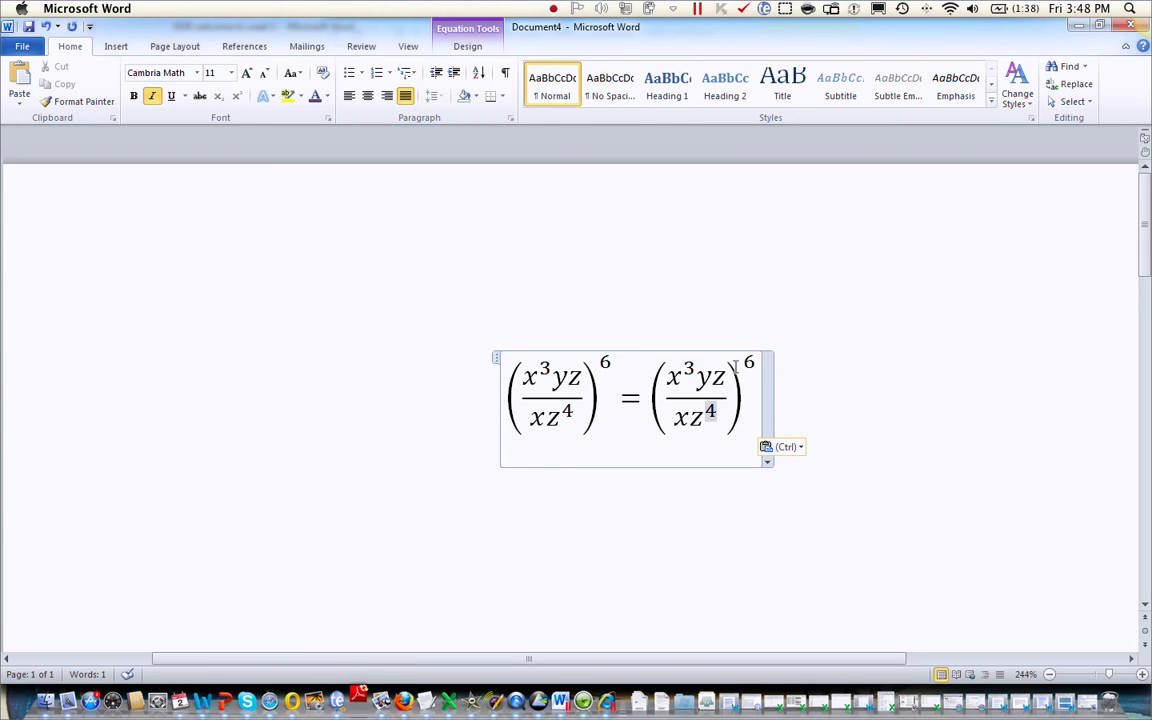
type("3")
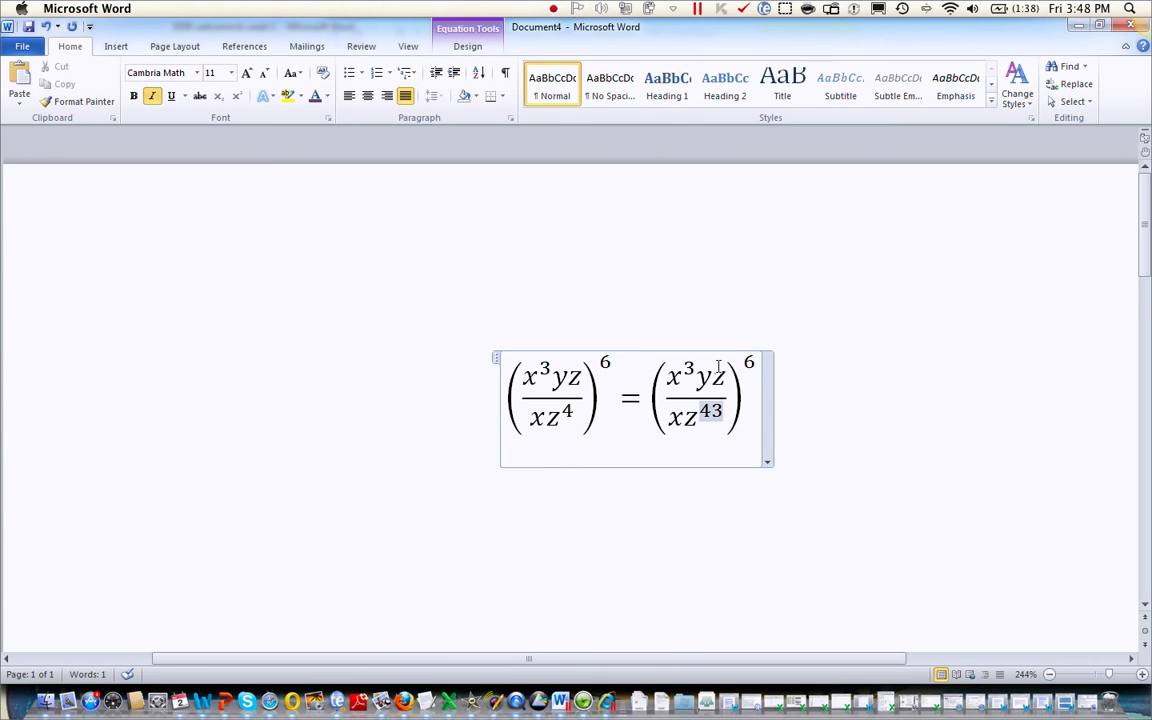
key("BackSpace")
key("BackSpace")
type("3")
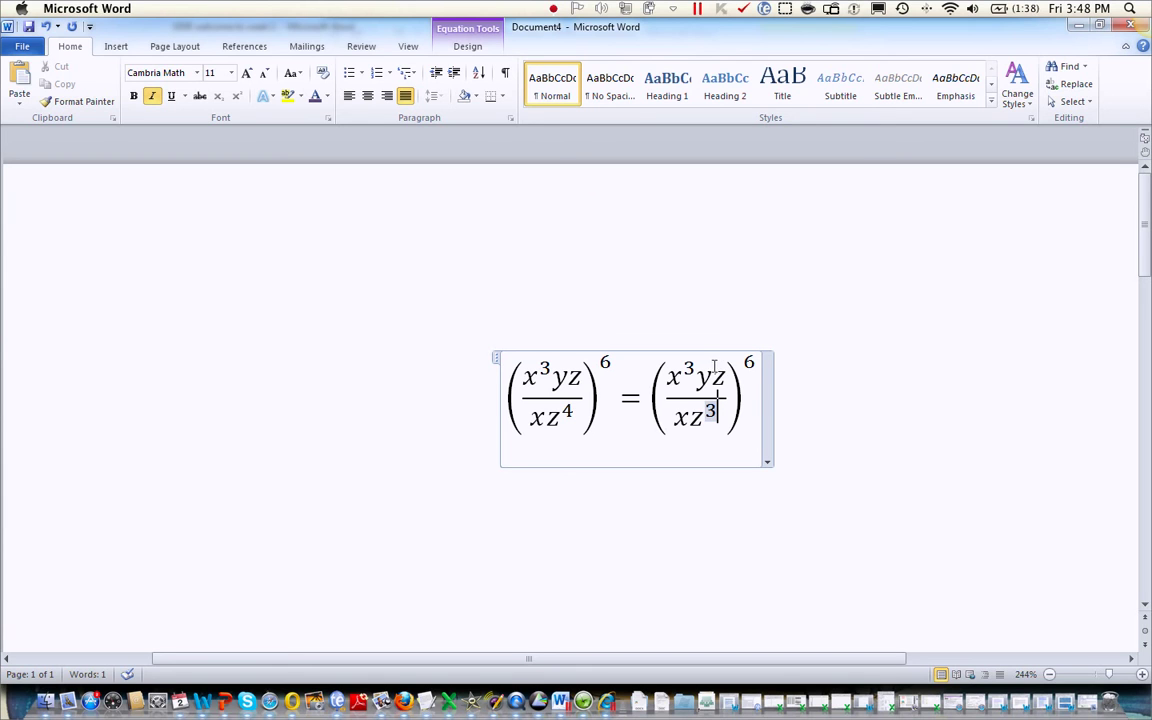
Step: Delete the z from the numerator of the fraction on the right-hand side of the equation
left_click_drag(664, 372, 726, 352)
key("BackSpace")
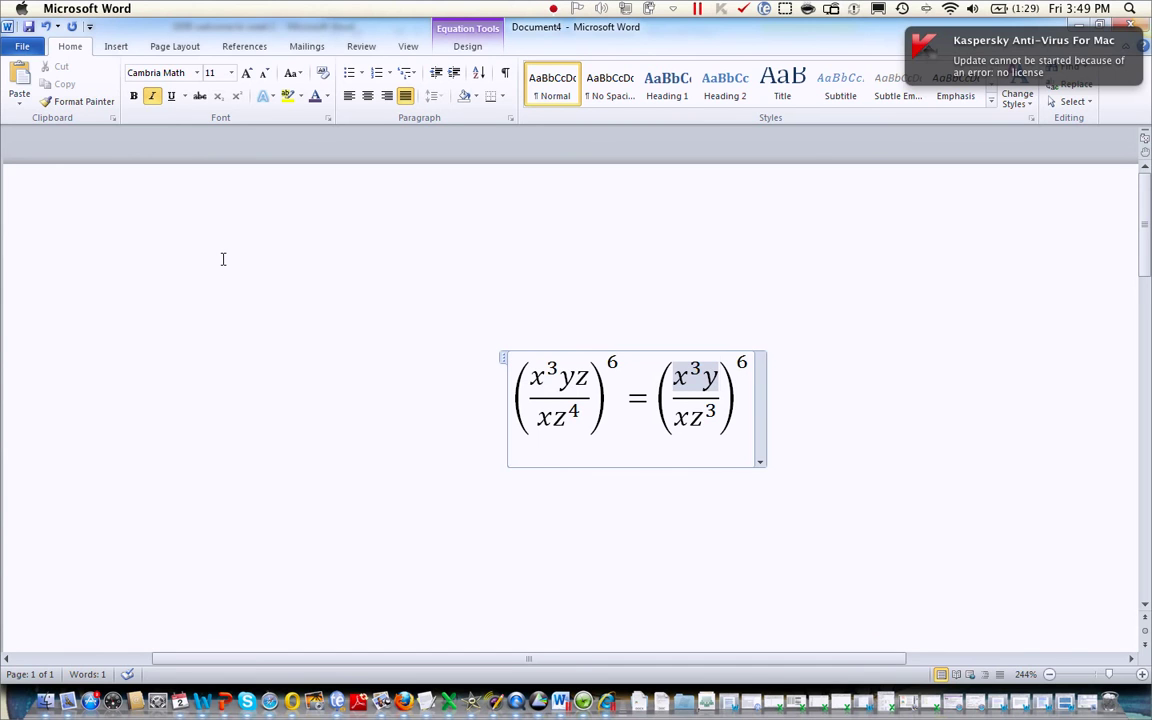
Step: Insert two ≤ symbols after the right-hand parenthesised fraction and delete them again
left_click(763, 395, "shift")
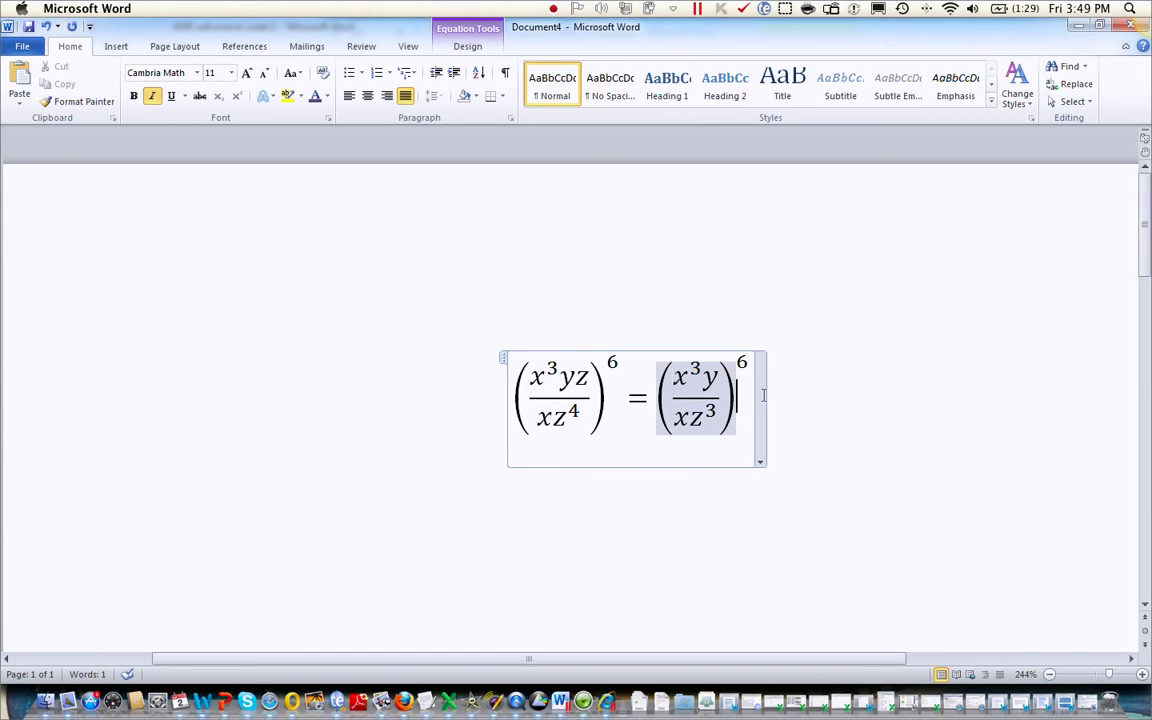
left_click(470, 46)
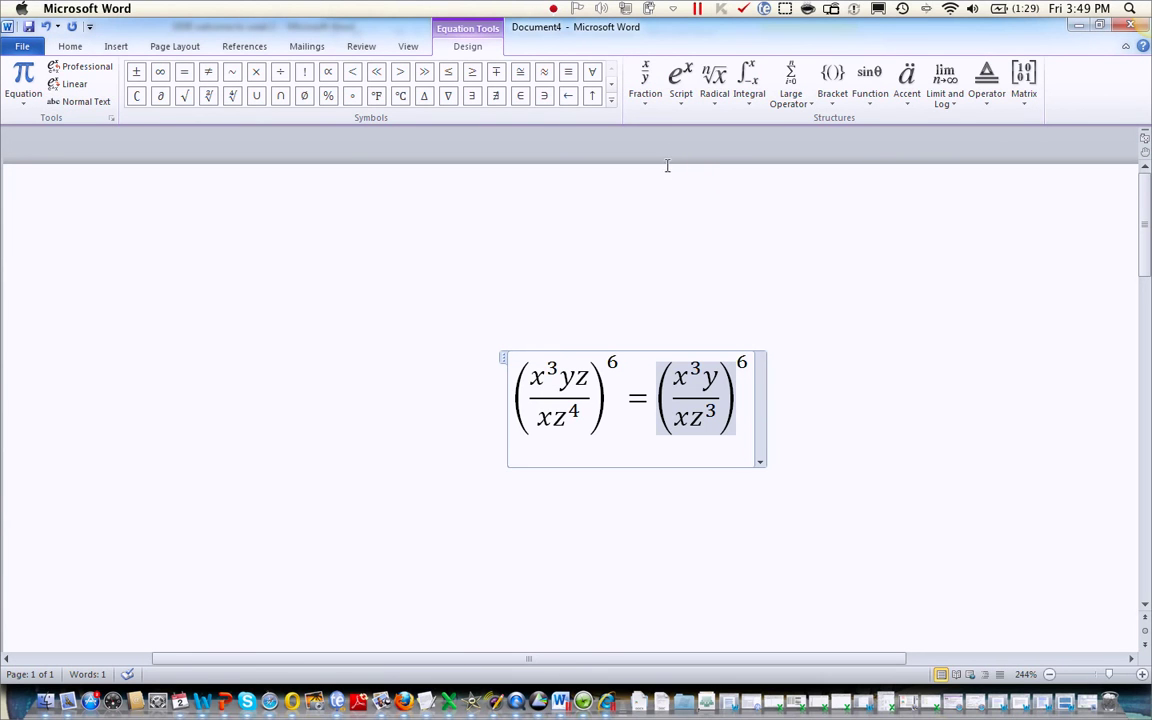
left_click(677, 80)
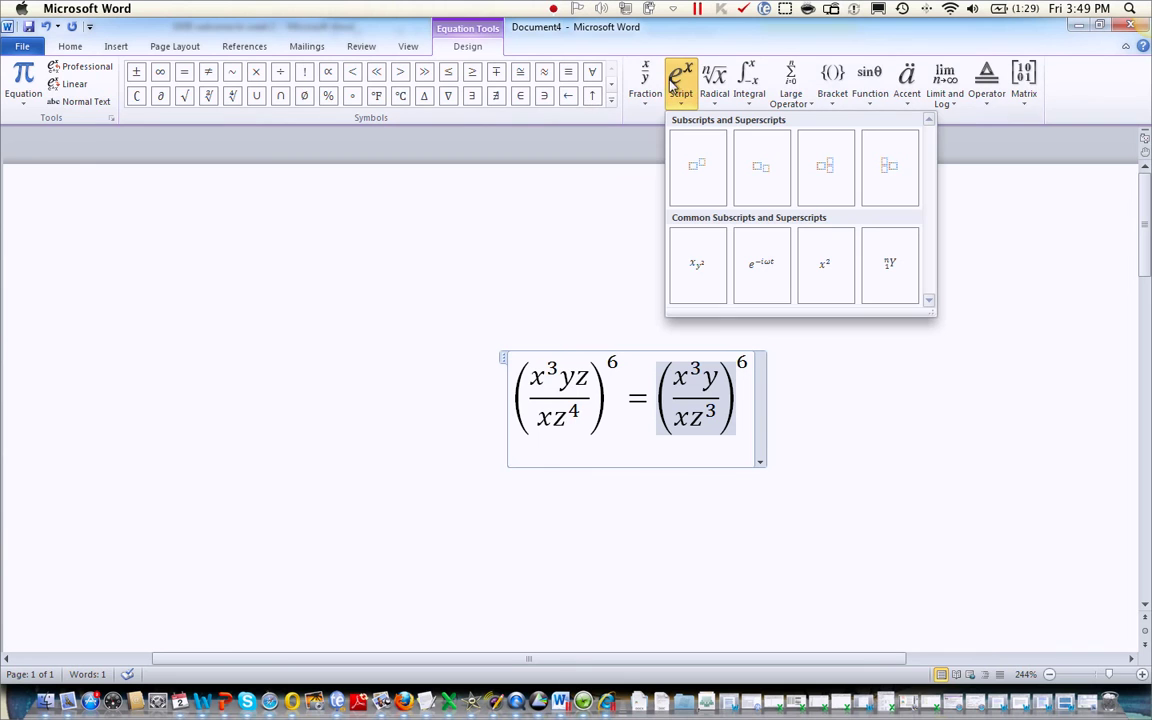
double_click(448, 71)
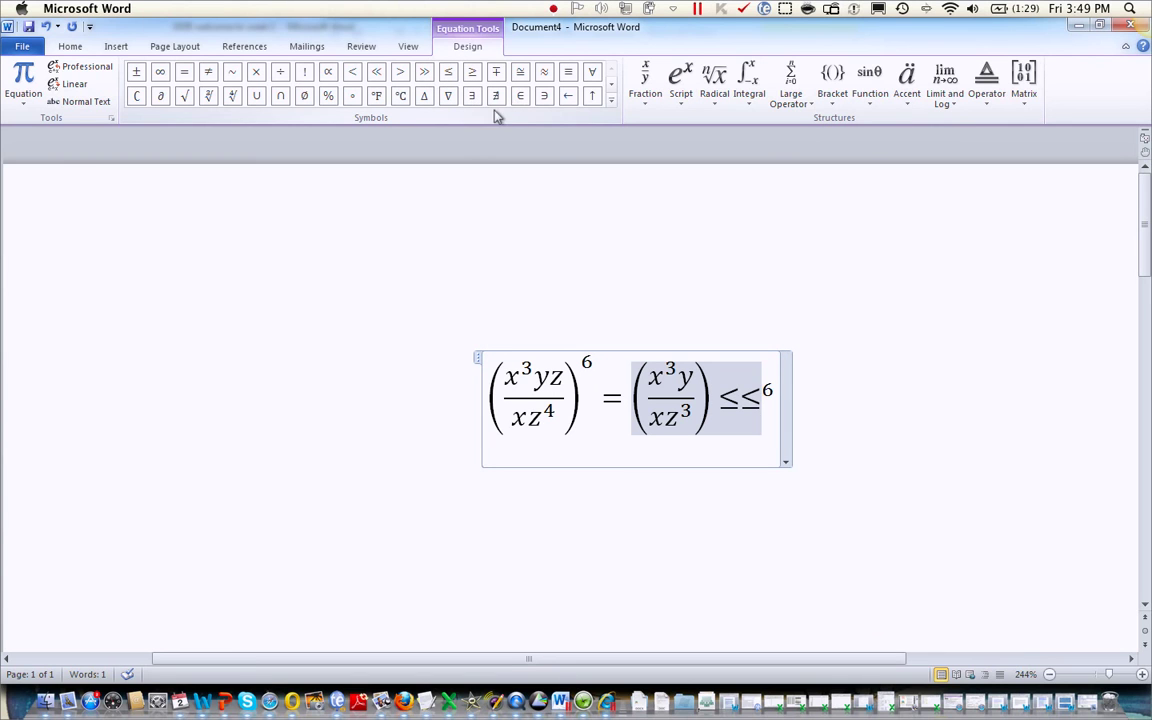
key("BackSpace")
key("BackSpace")
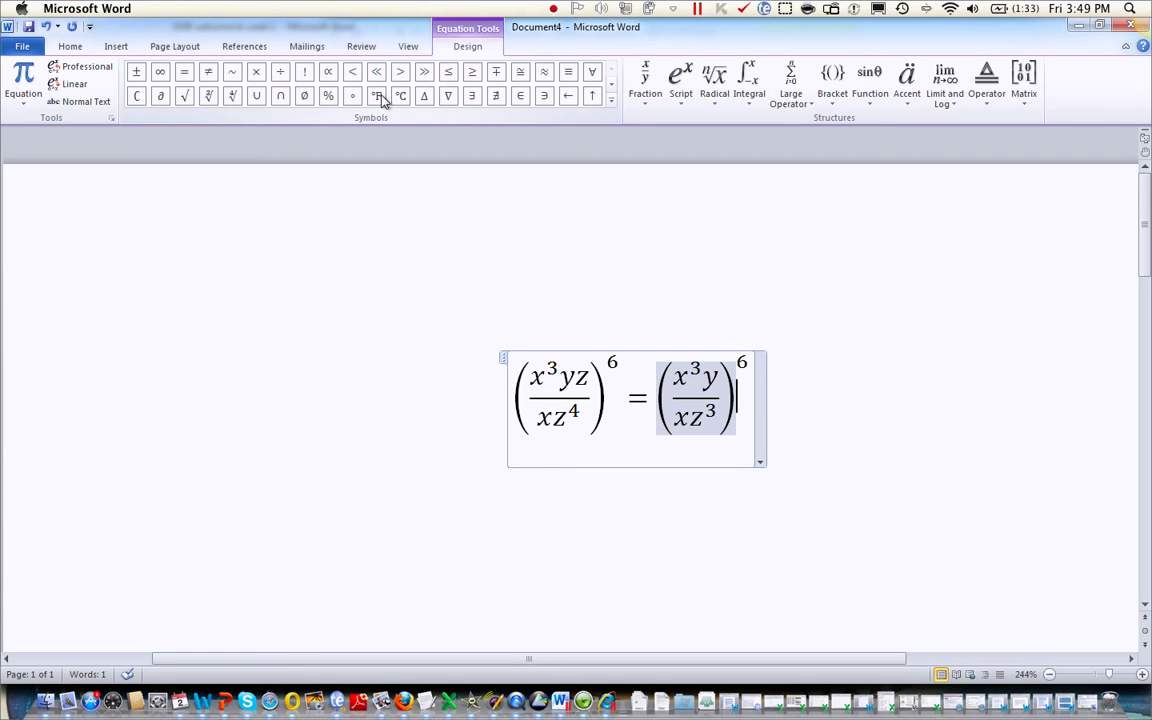
Step: Set the equation's justification to Left and postpone the AirDisplayStatusItem update
left_click(759, 405)
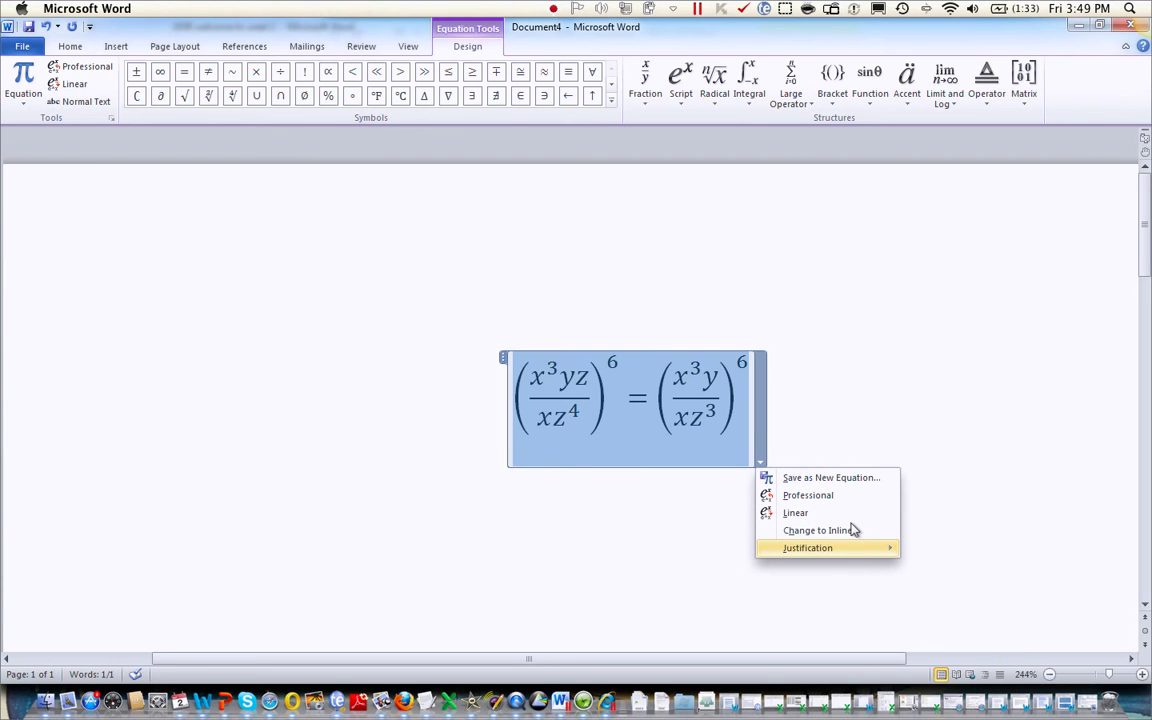
mouse_move(855, 540)
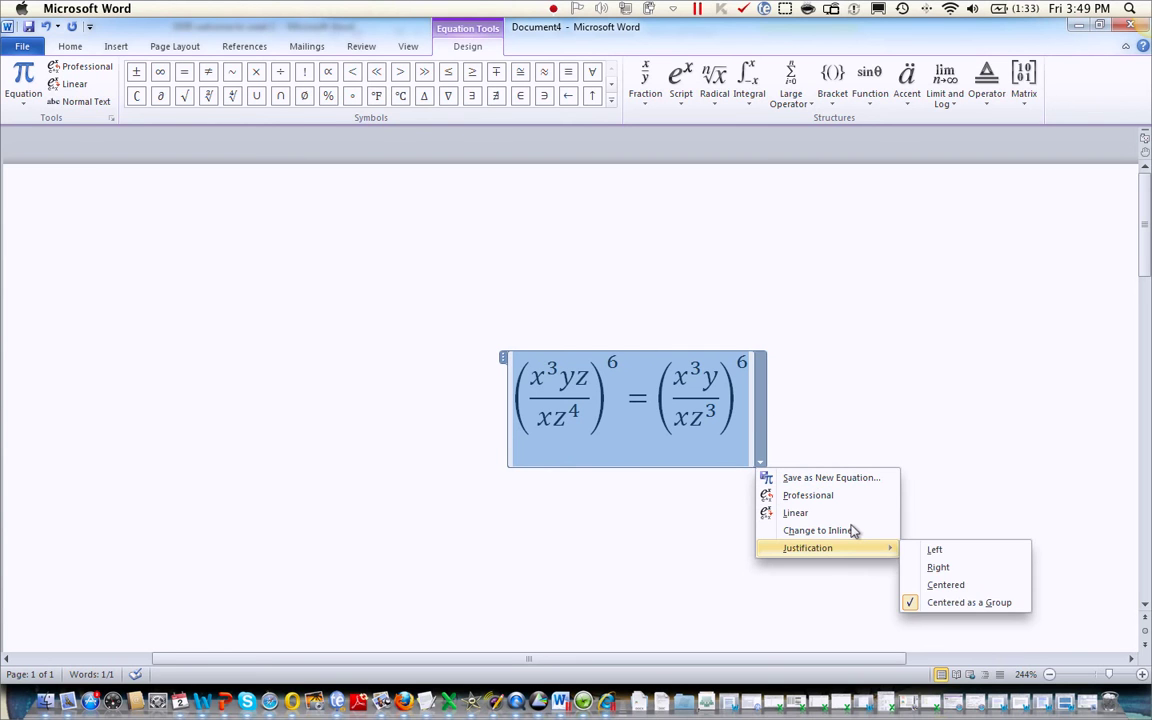
left_click(935, 549)
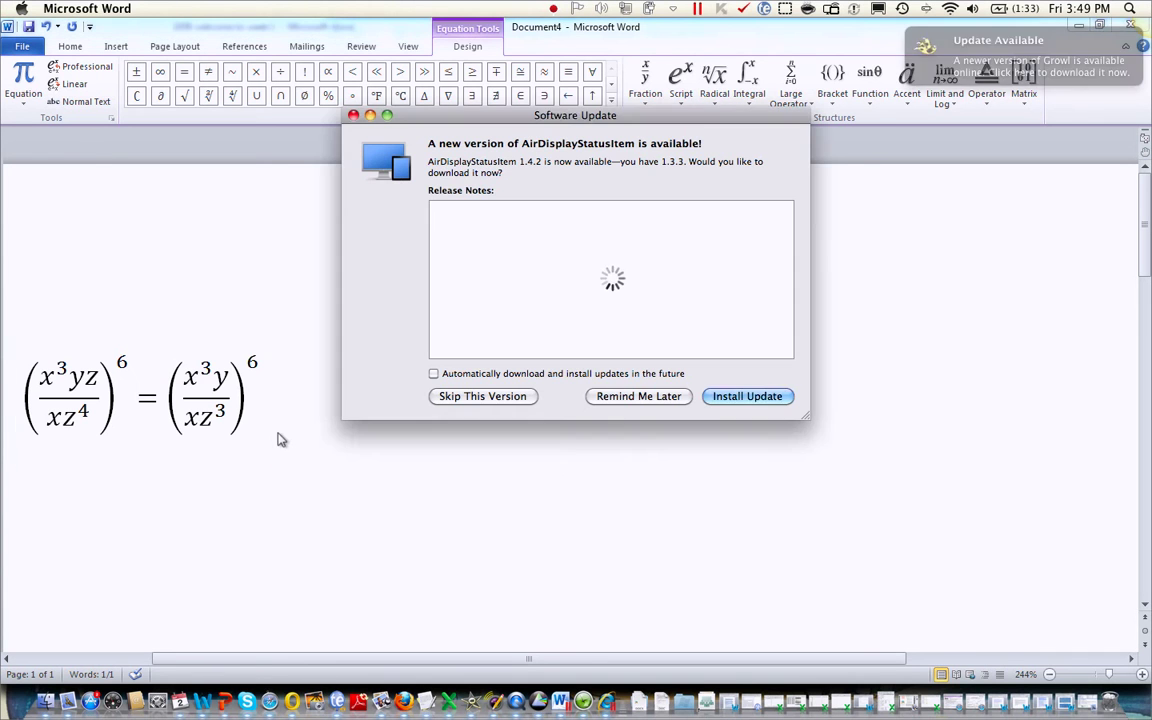
left_click(639, 396)
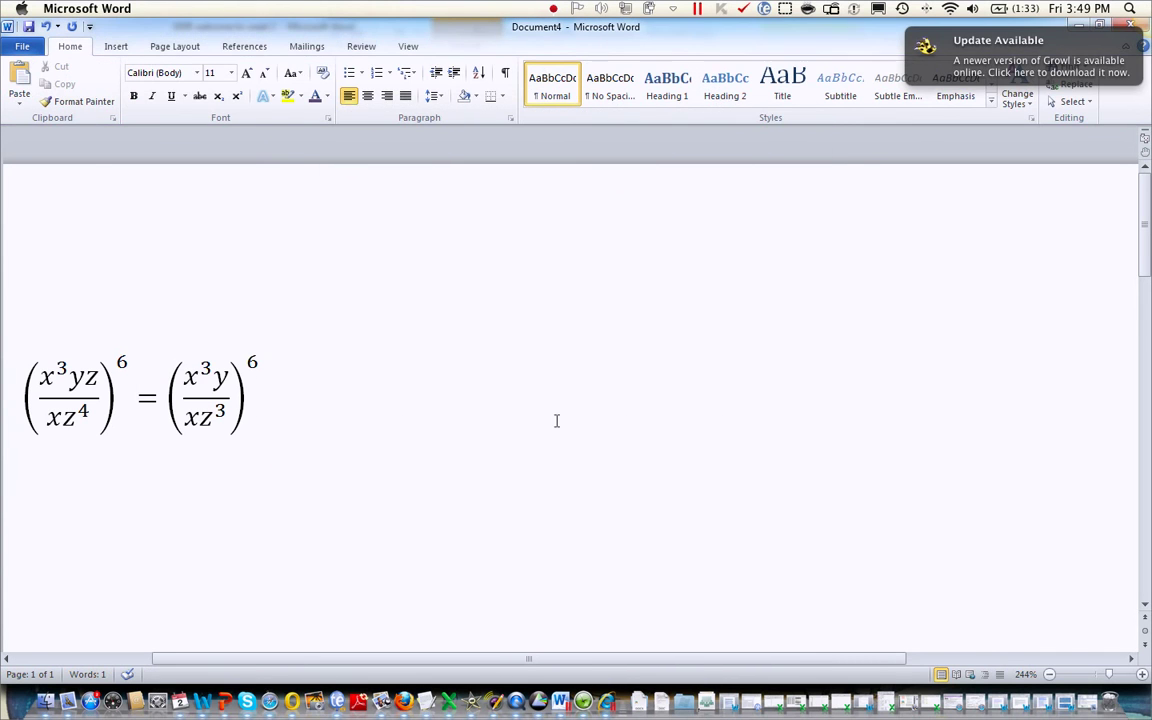
Step: Review the equation's justification options, postpone the ToDoHelper update and leave the equation deselected
left_click(265, 405)
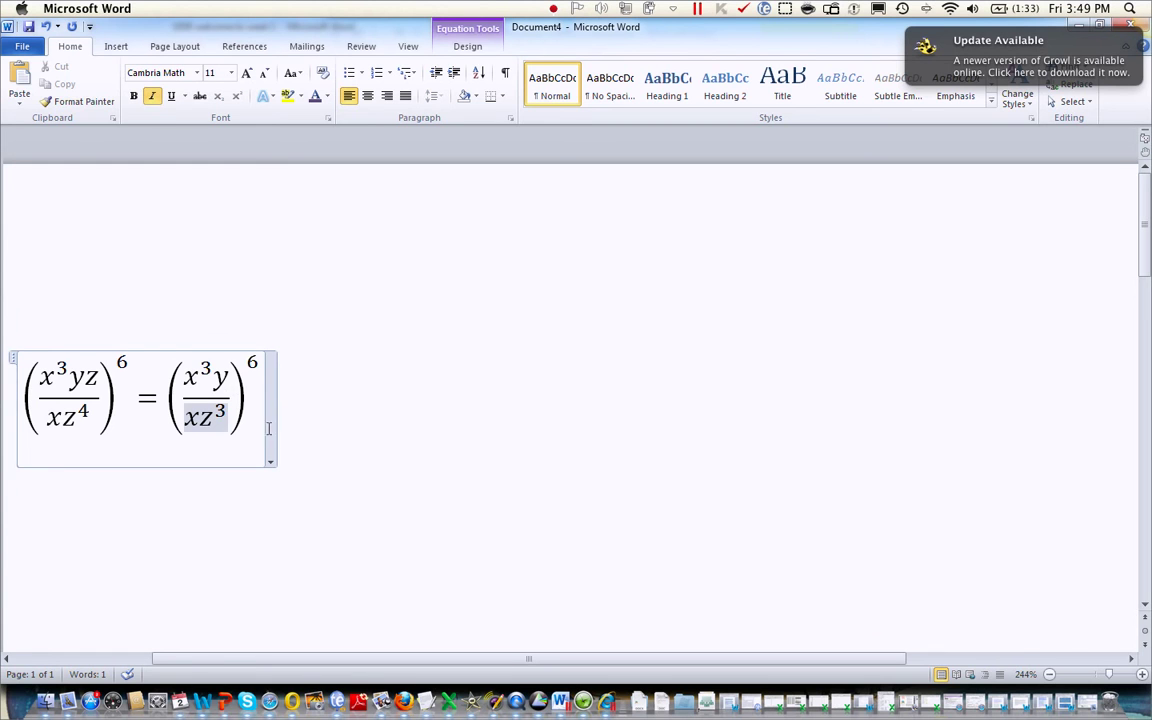
left_click(270, 461)
mouse_move(344, 543)
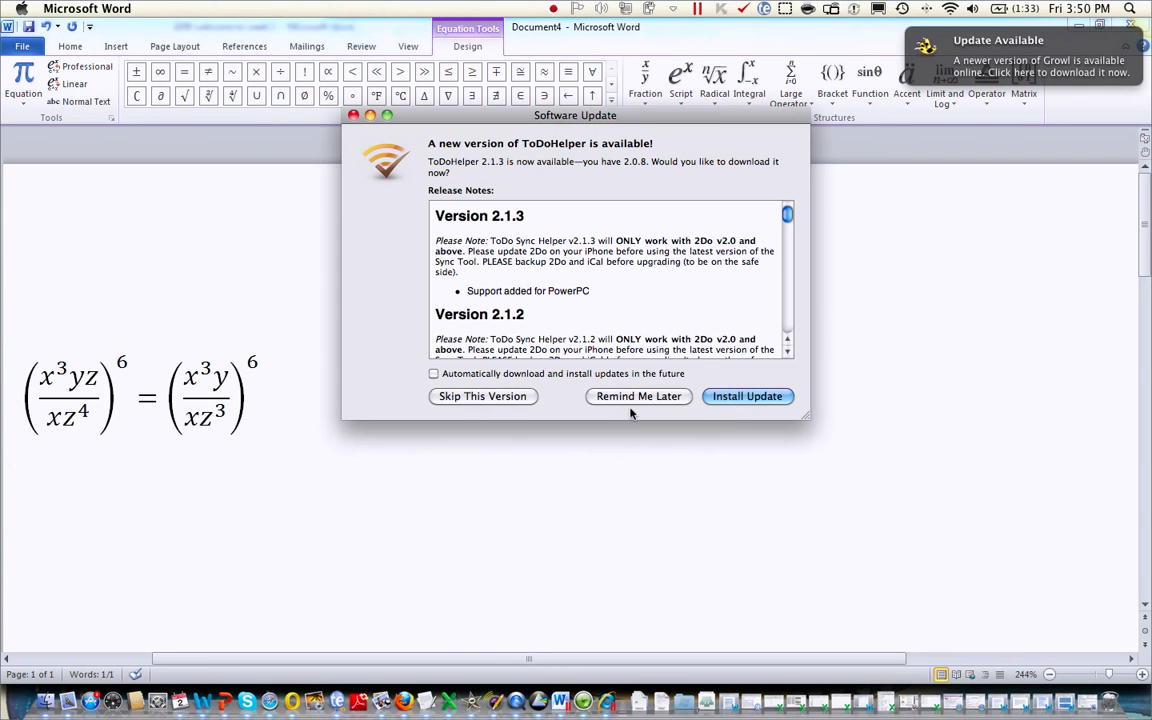
left_click(640, 397)
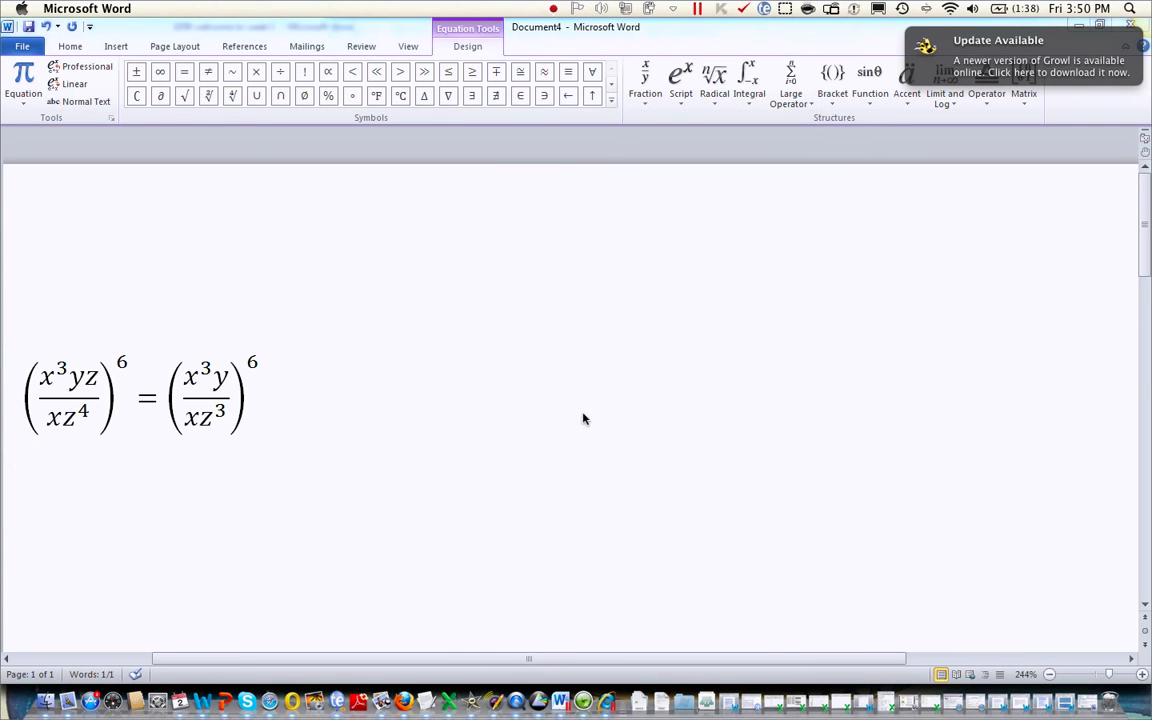
key("ctrl+a")
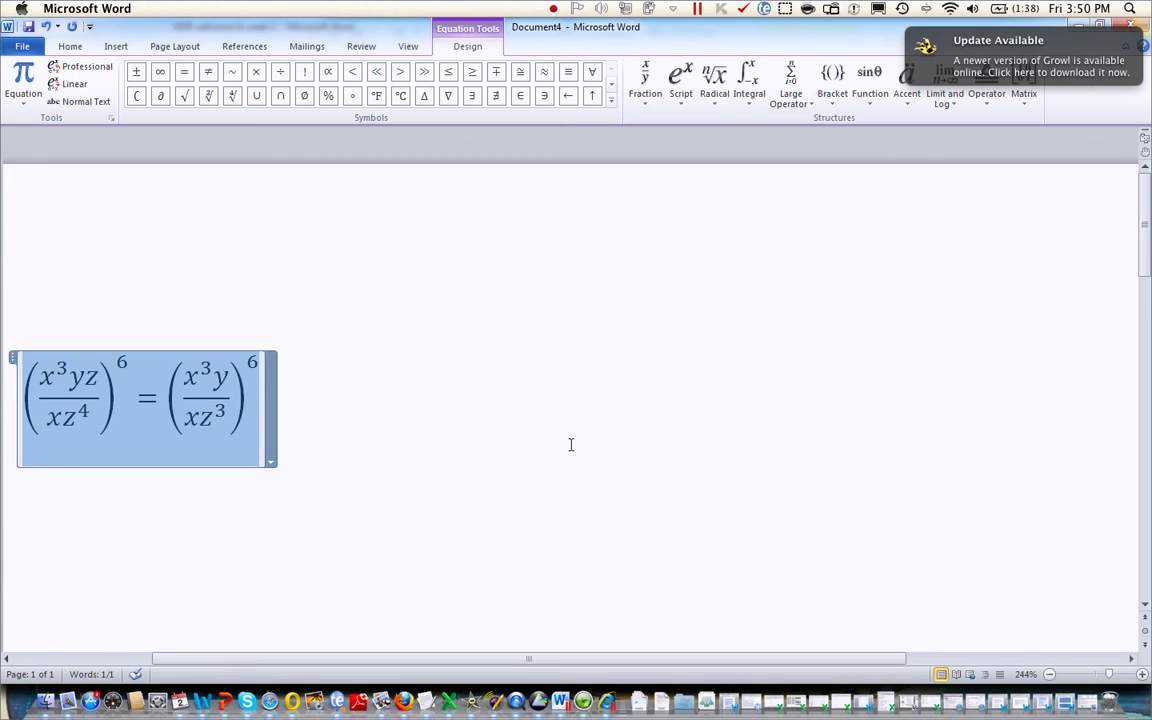
left_click(578, 415)
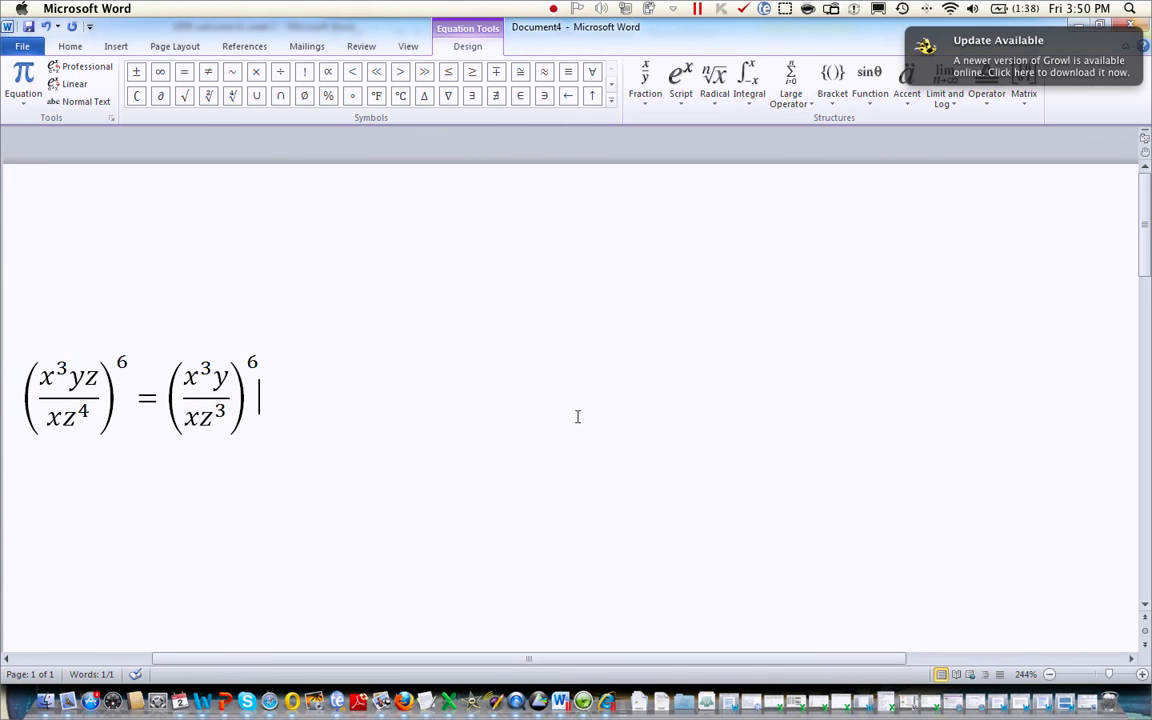